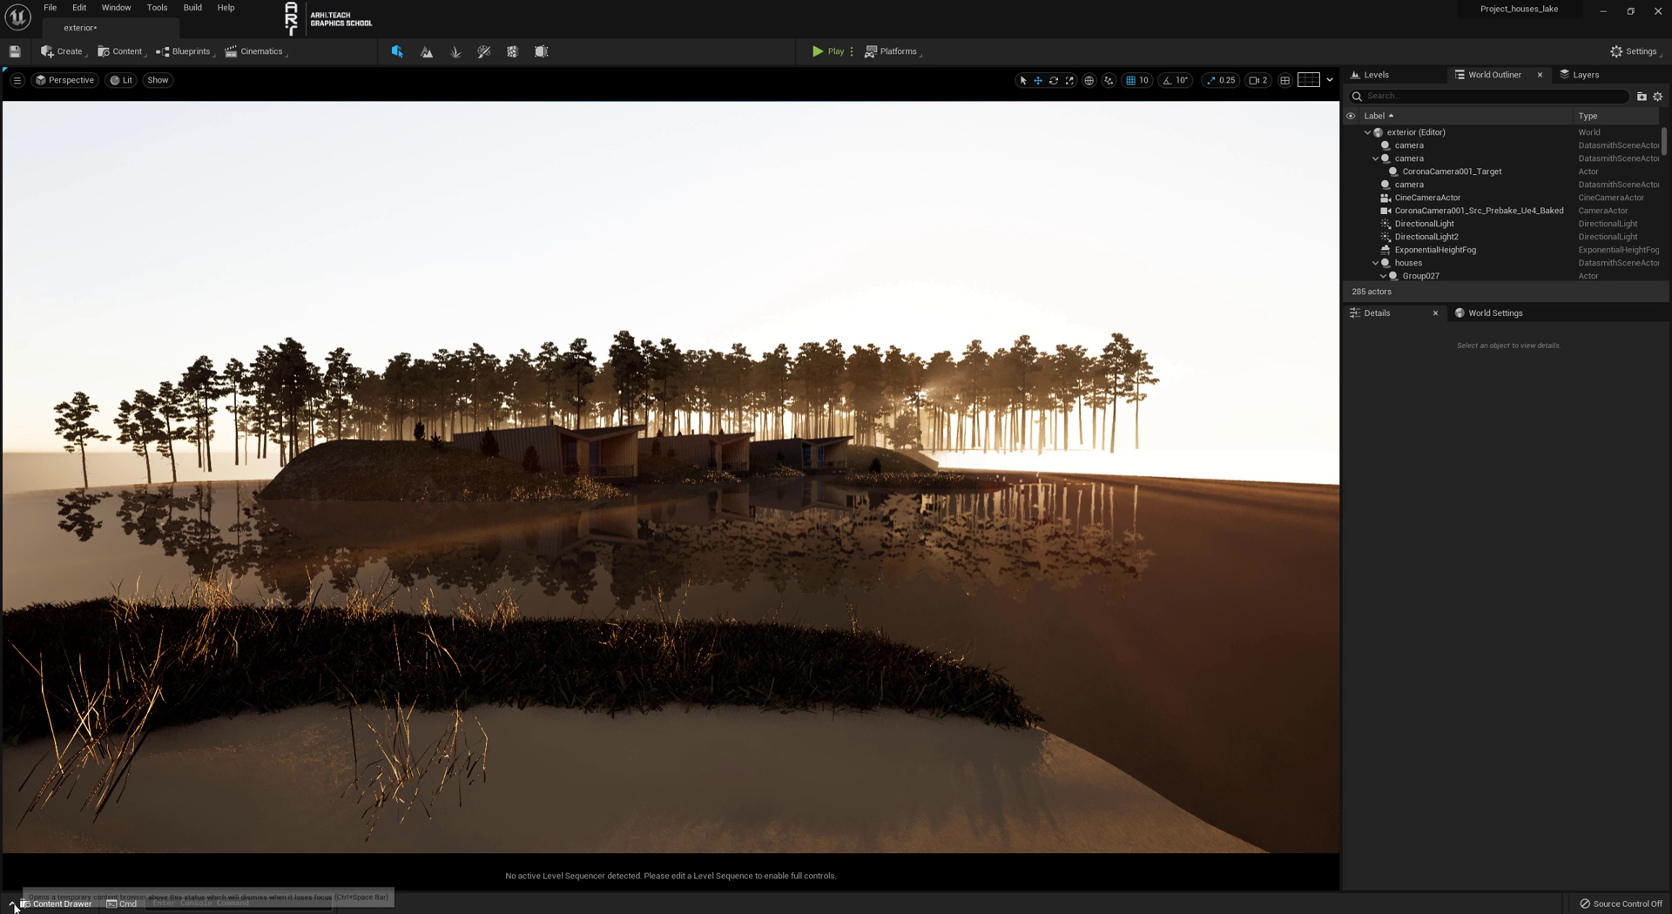
- Open Sequence_01 from the Content Drawer, lock the view to its Camera Cuts camera, and move the Sequencer aside
click(56, 904)
click(649, 803)
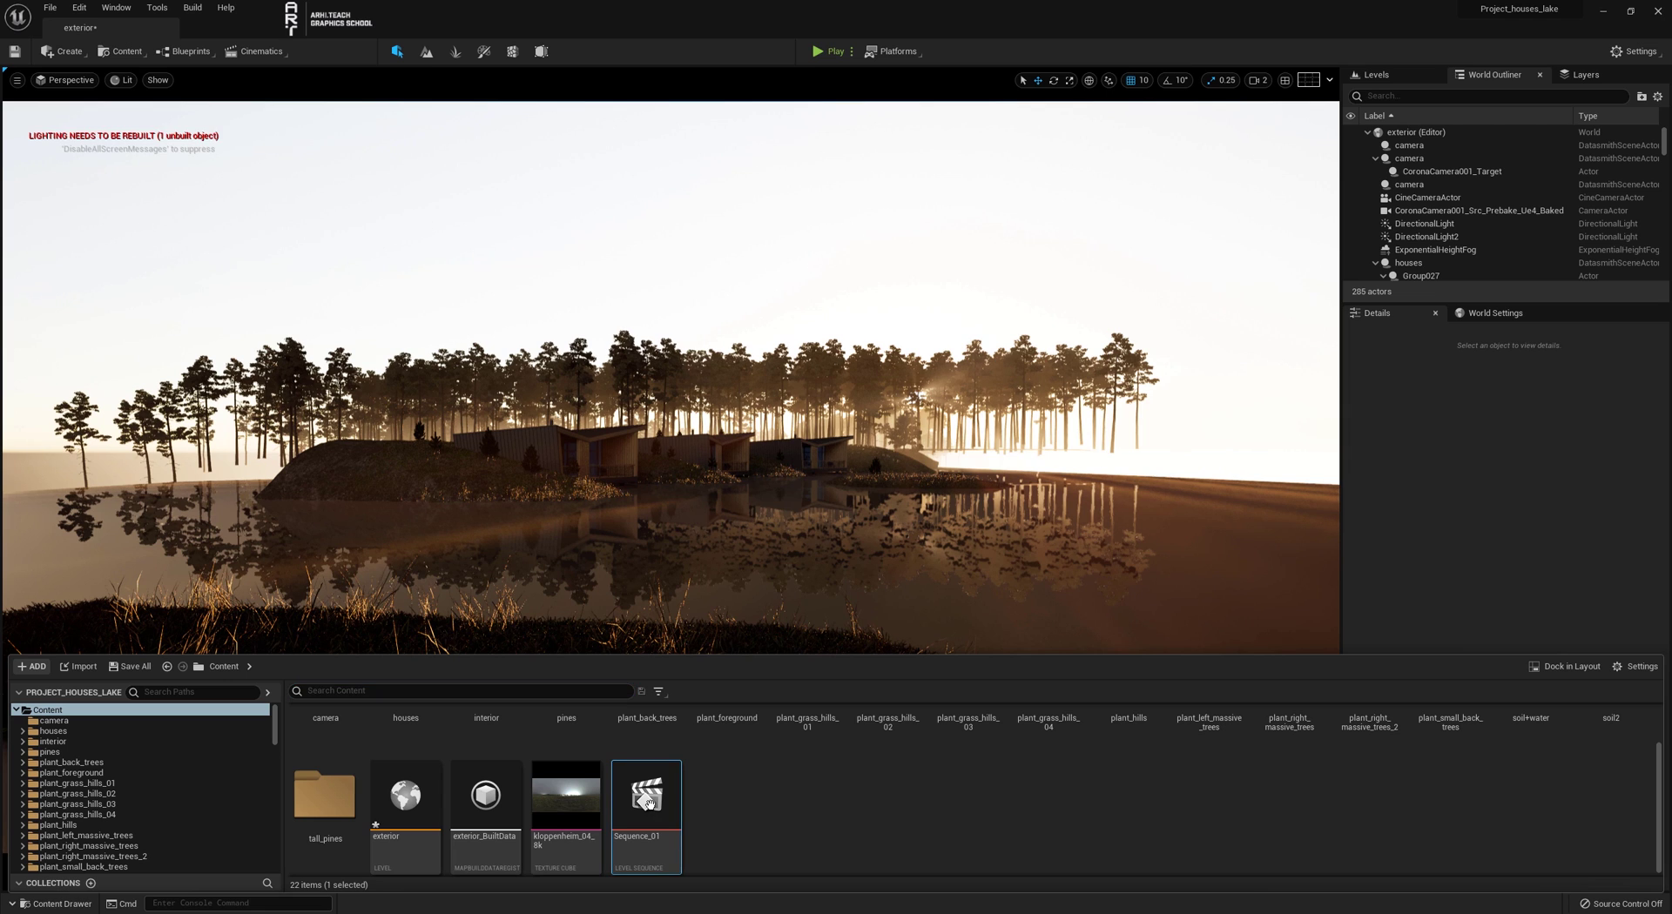
double_click(649, 803)
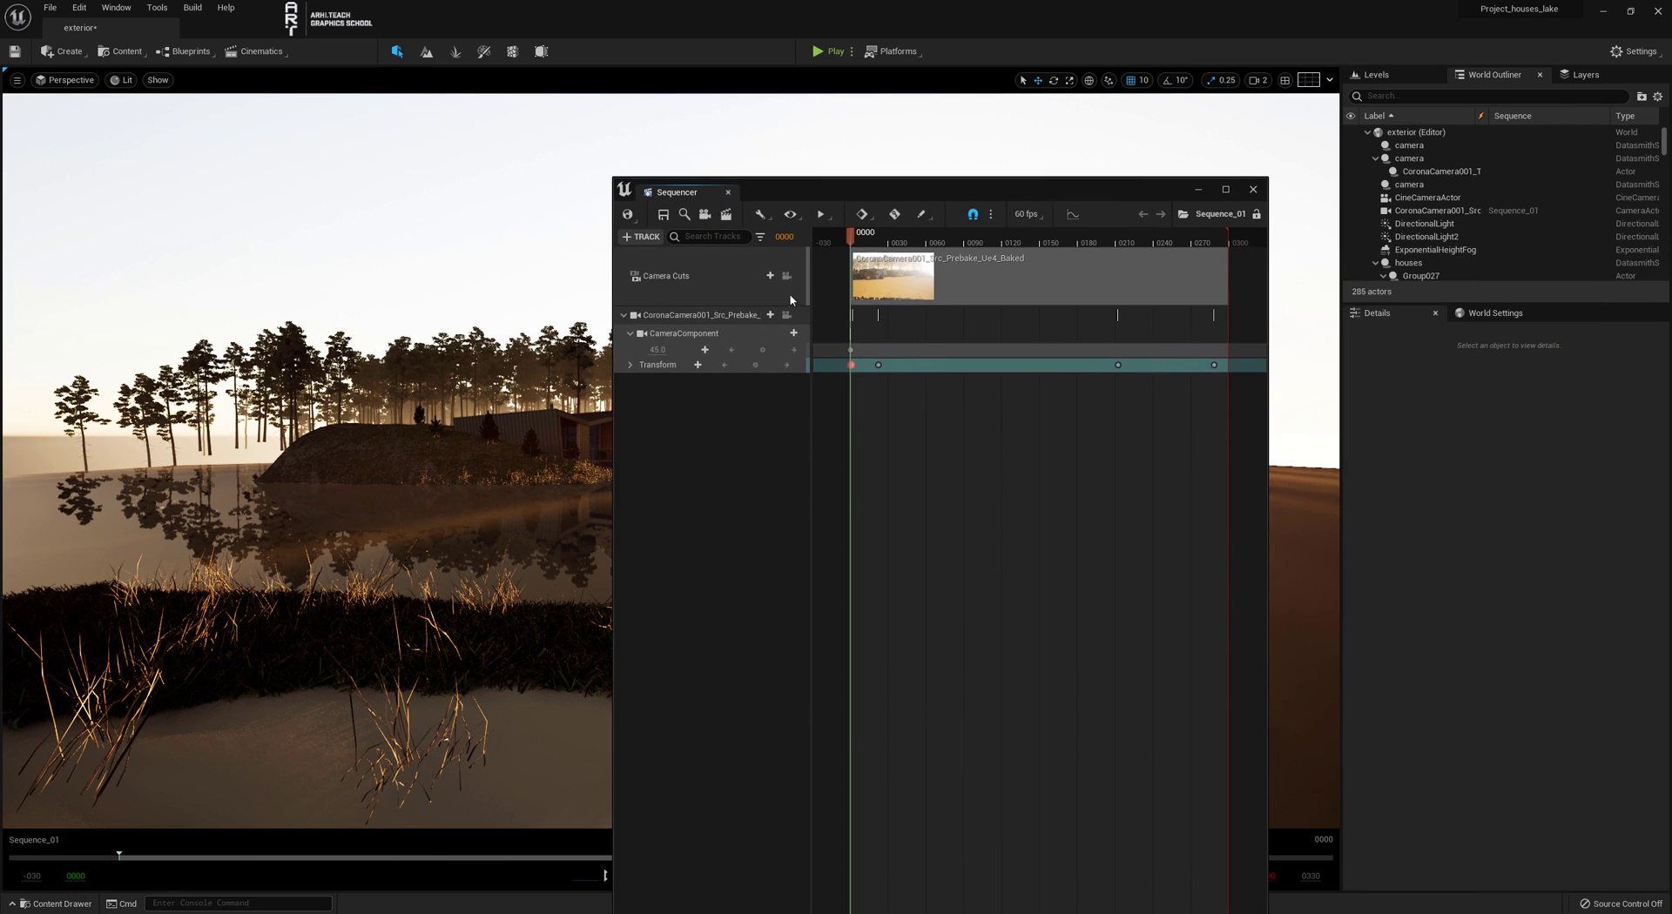
click(787, 275)
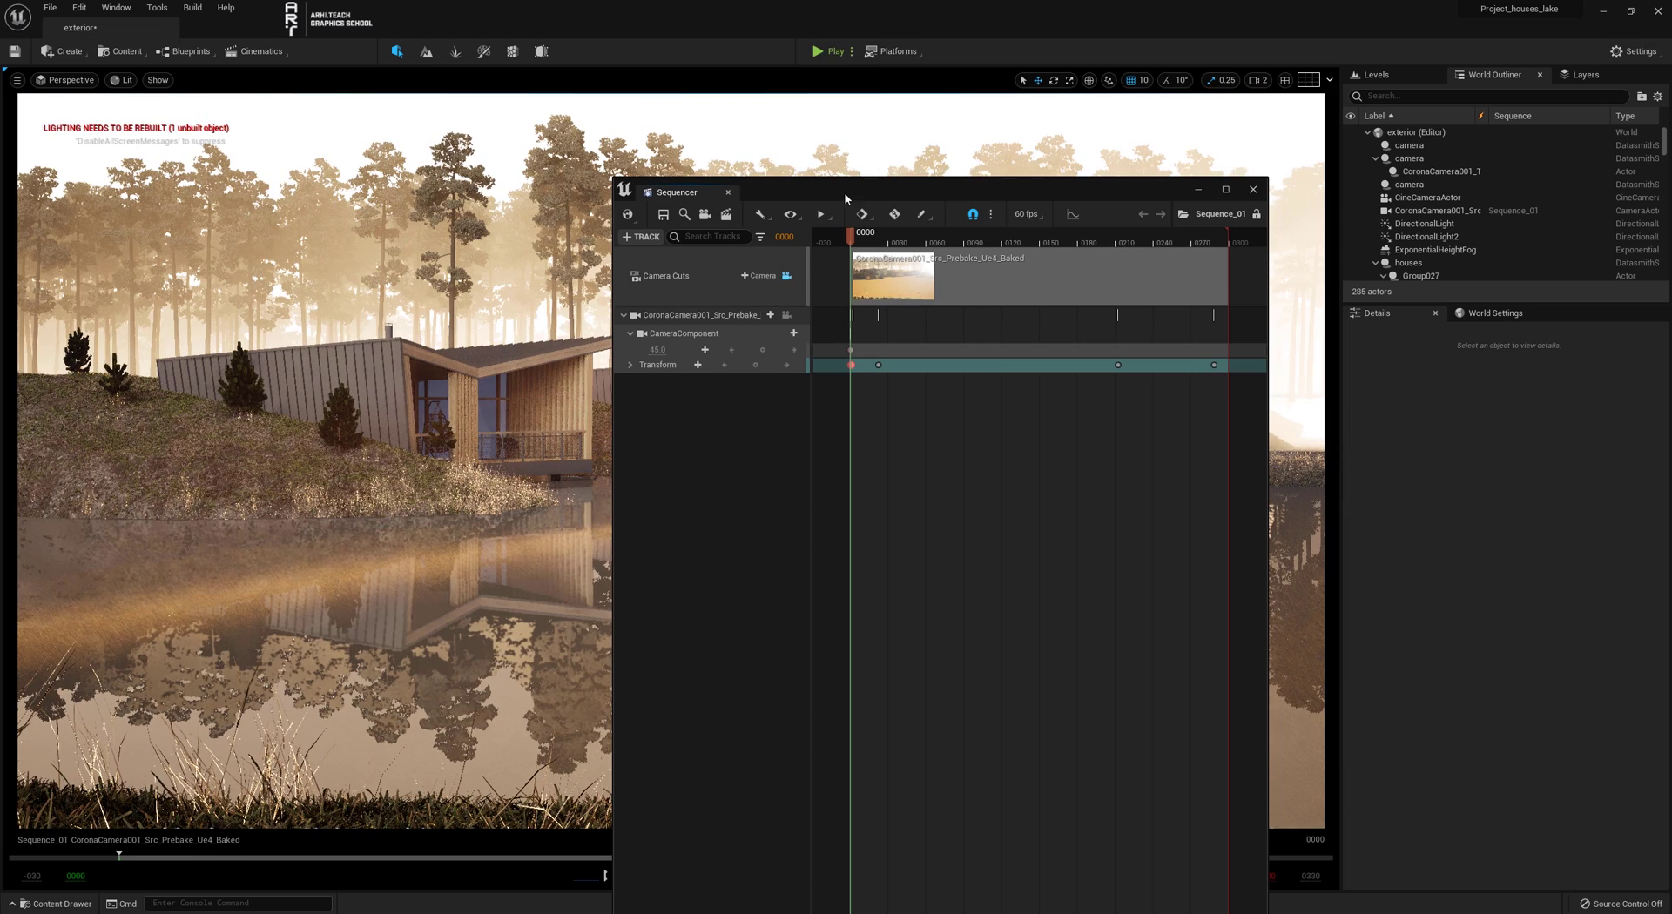
drag(843, 186, 1671, 314)
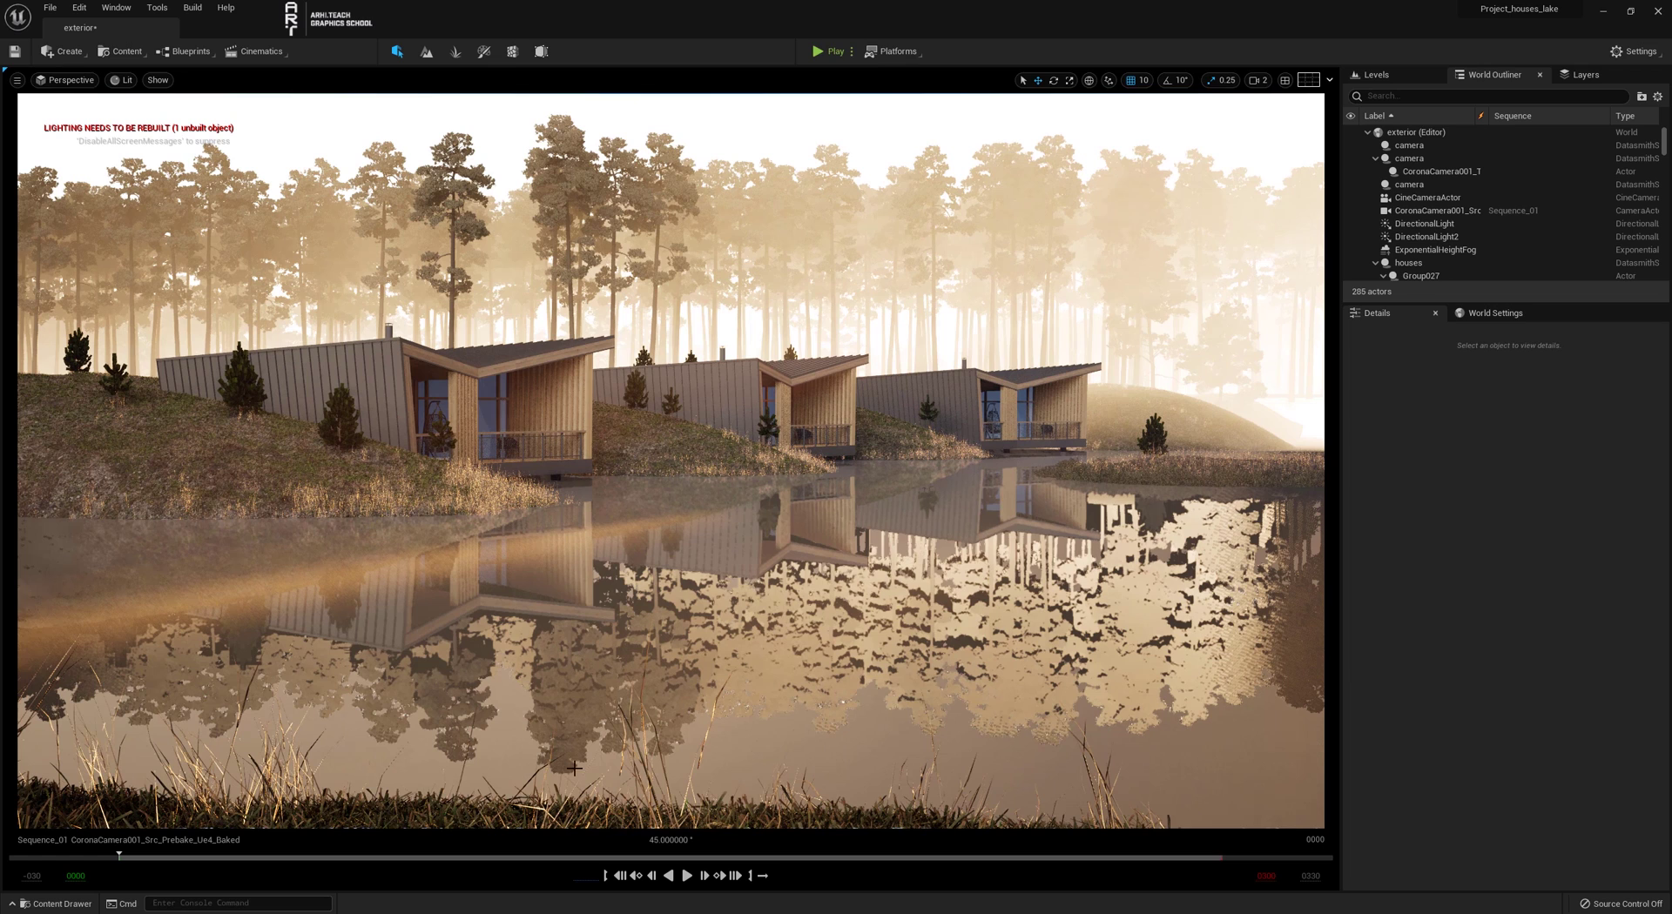
- Place a Post Process Volume from Create > Visual Effects and filter its Details for 'infi'
click(67, 52)
mouse_move(98, 95)
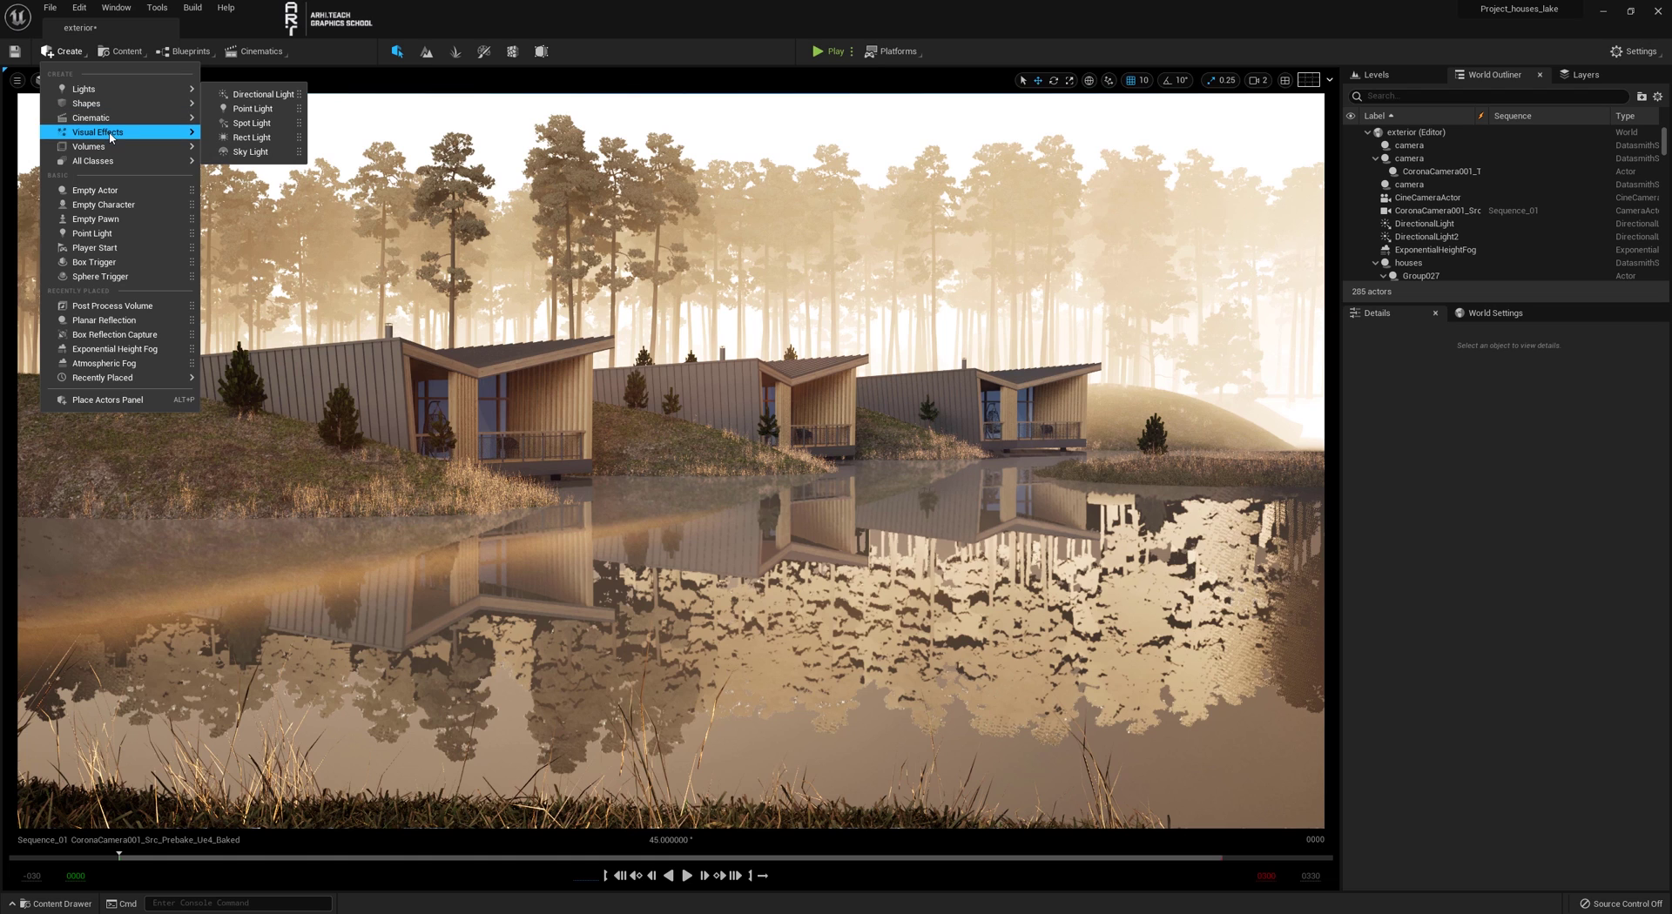
mouse_move(110, 136)
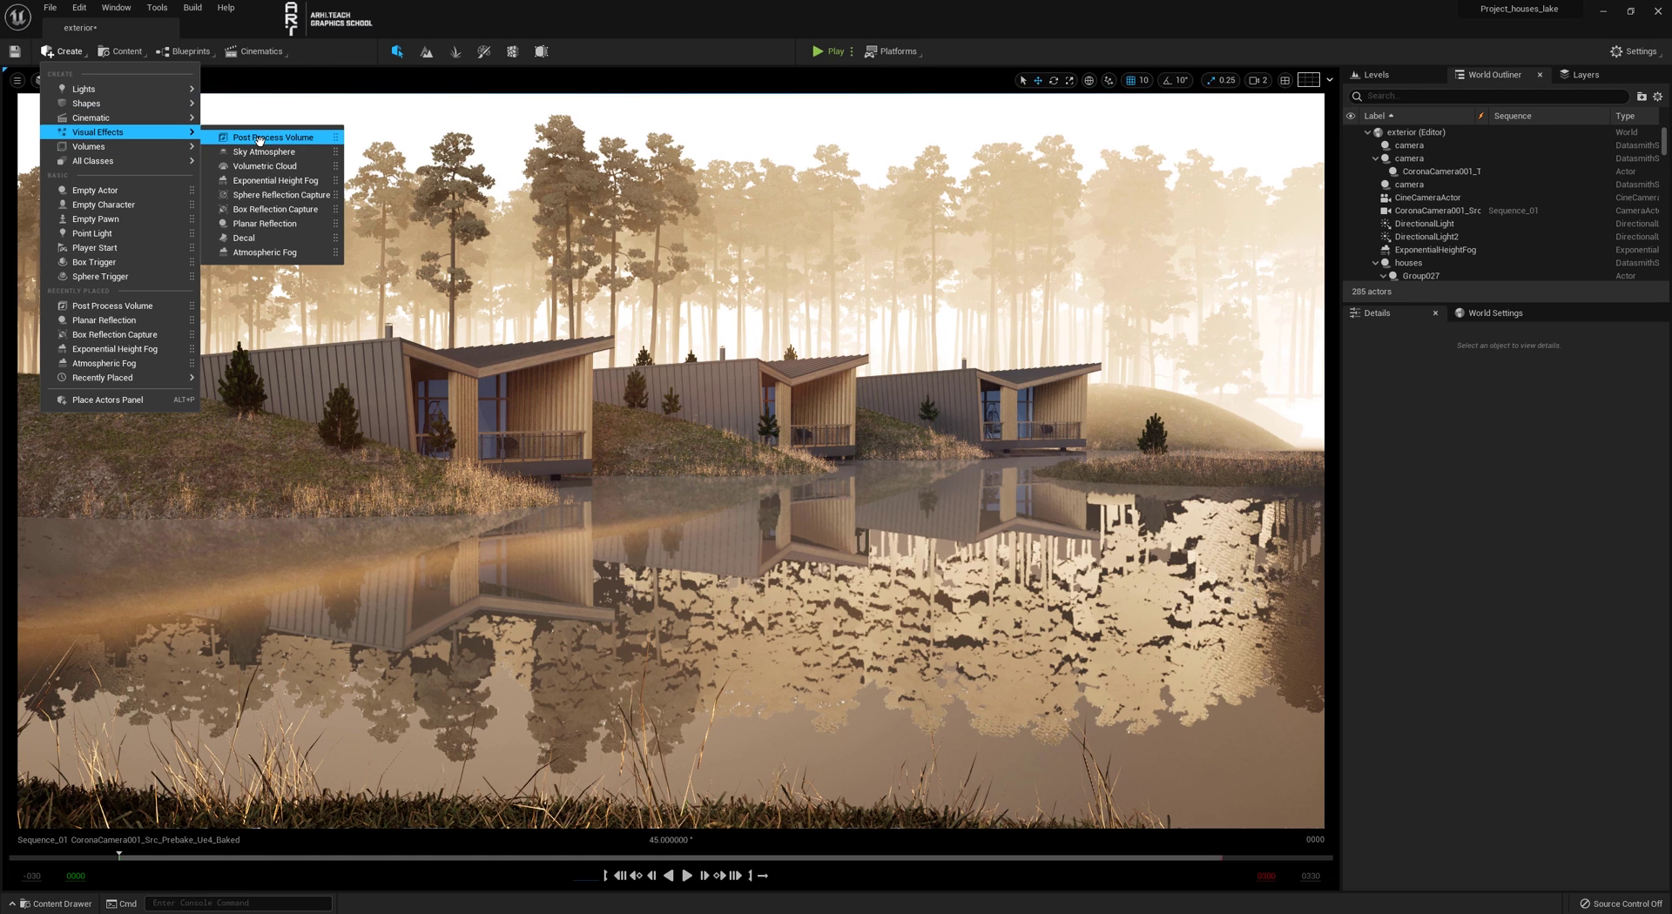
drag(259, 140, 697, 516)
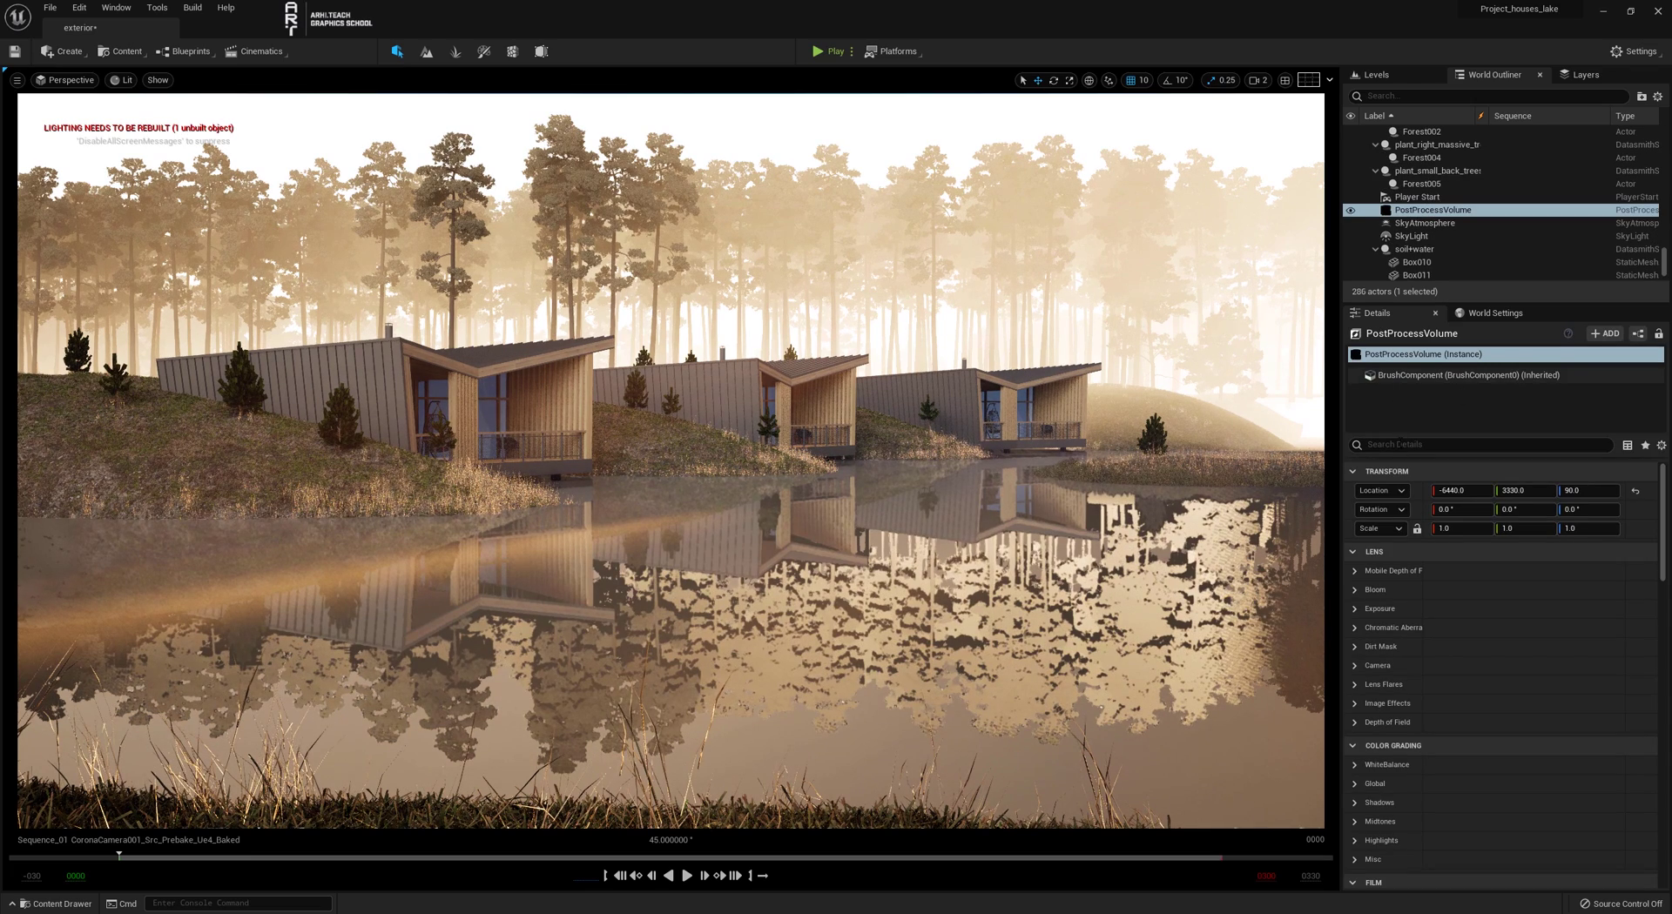
click(1395, 443)
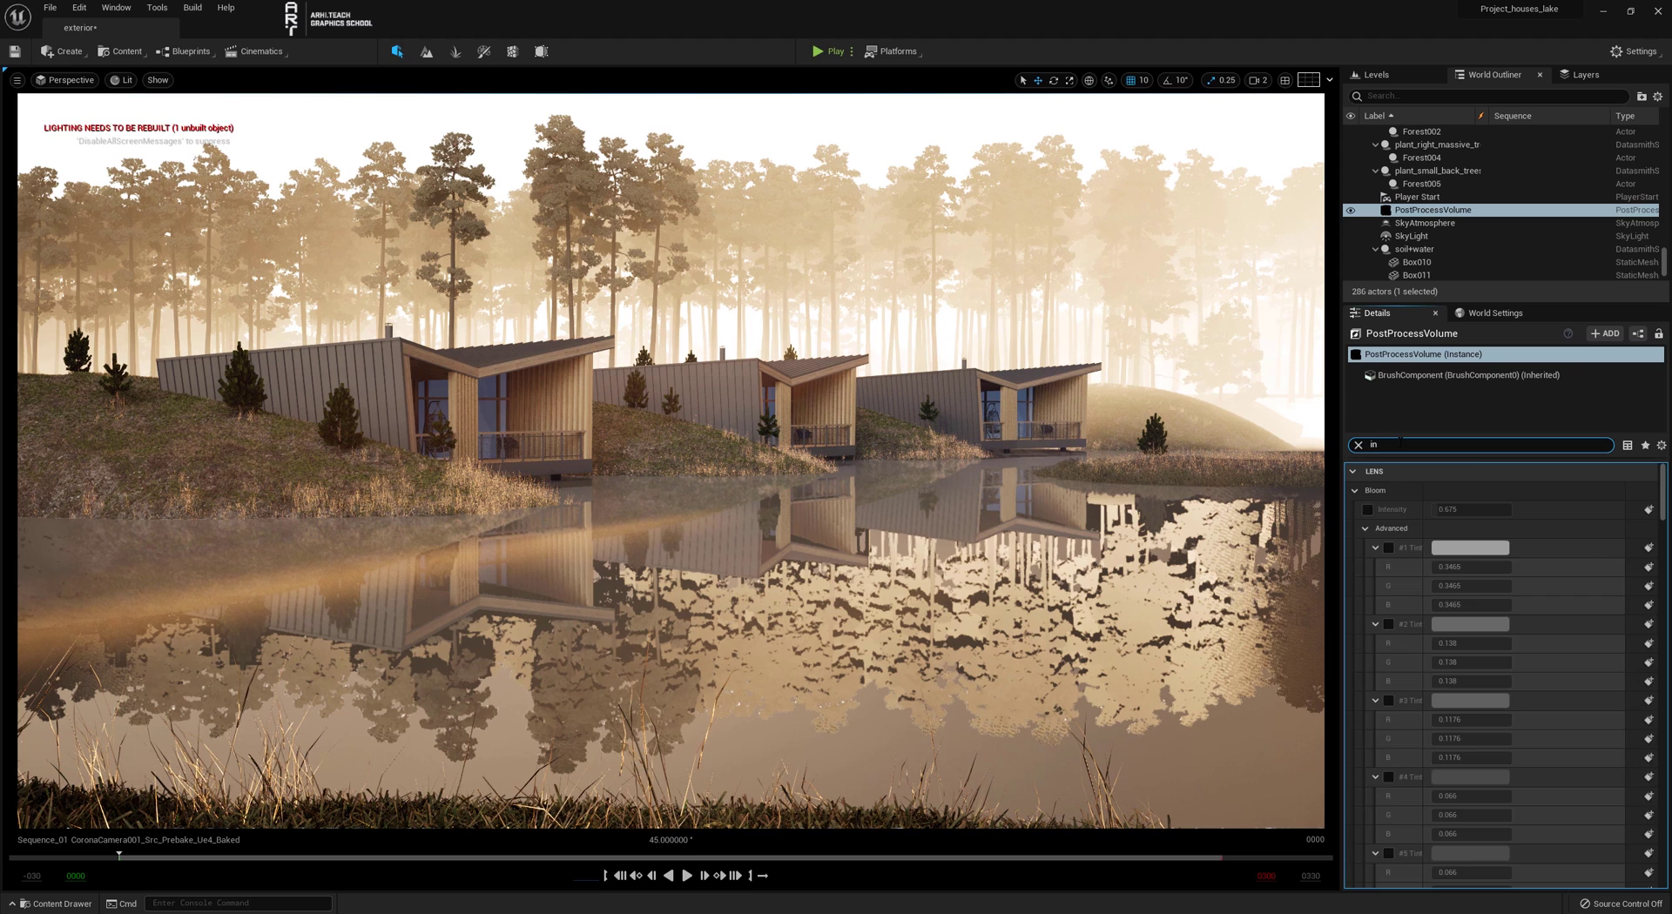
text(infi)
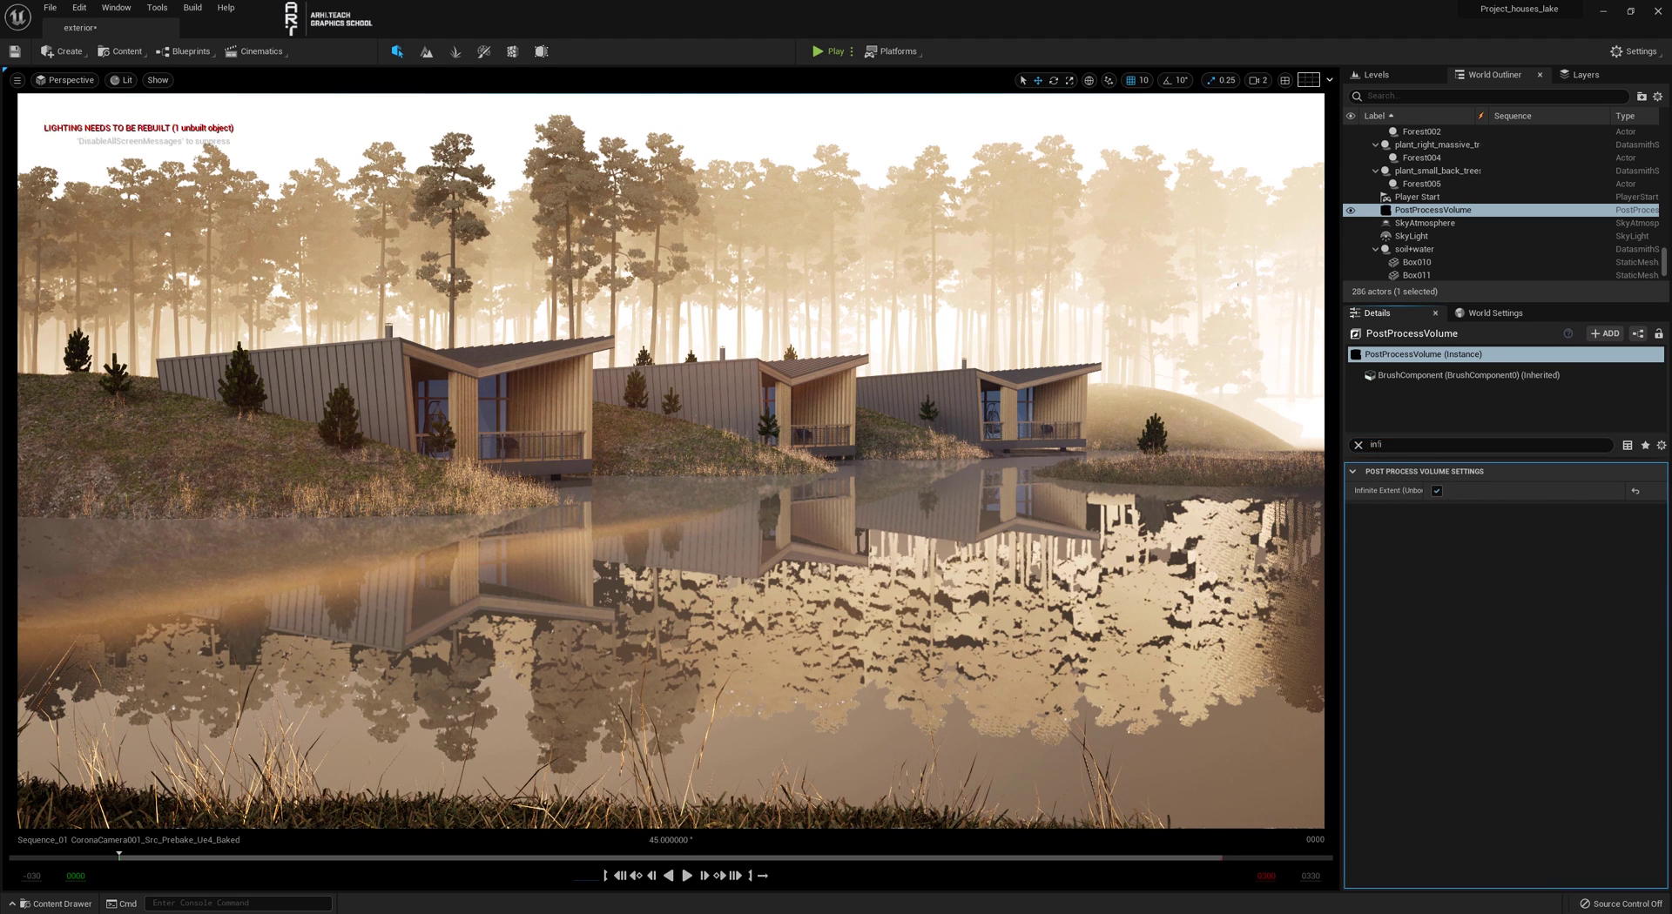
- Enable Infinite Extent (Unbound) and filter the Details for 'reflec'
click(1437, 491)
text(re)
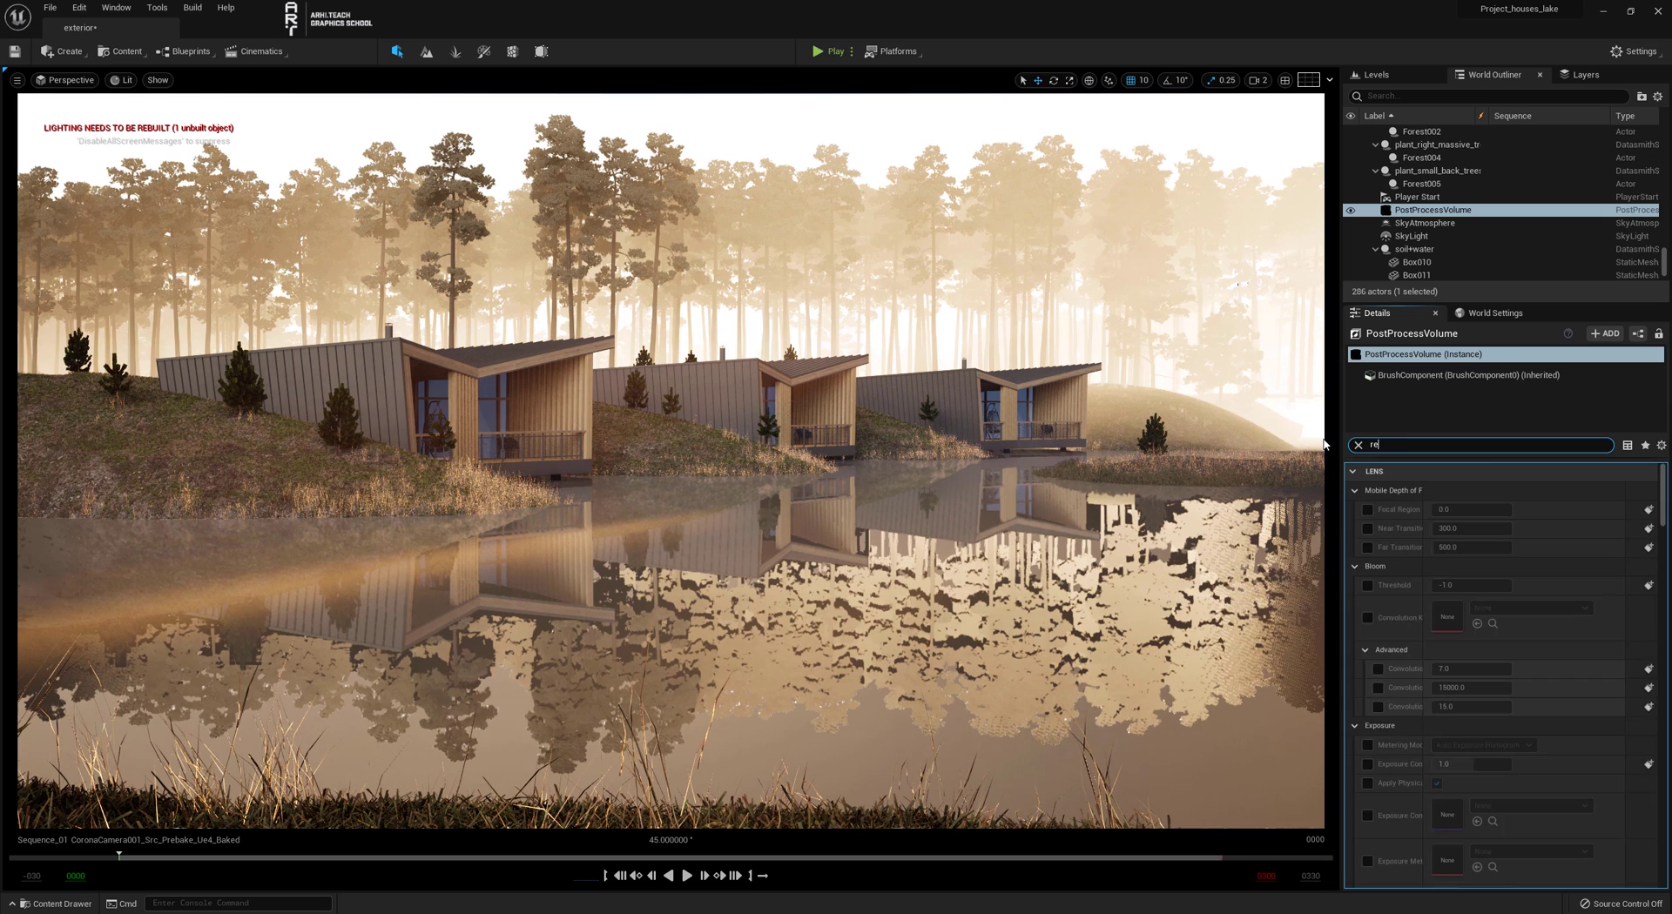
text(fkec)
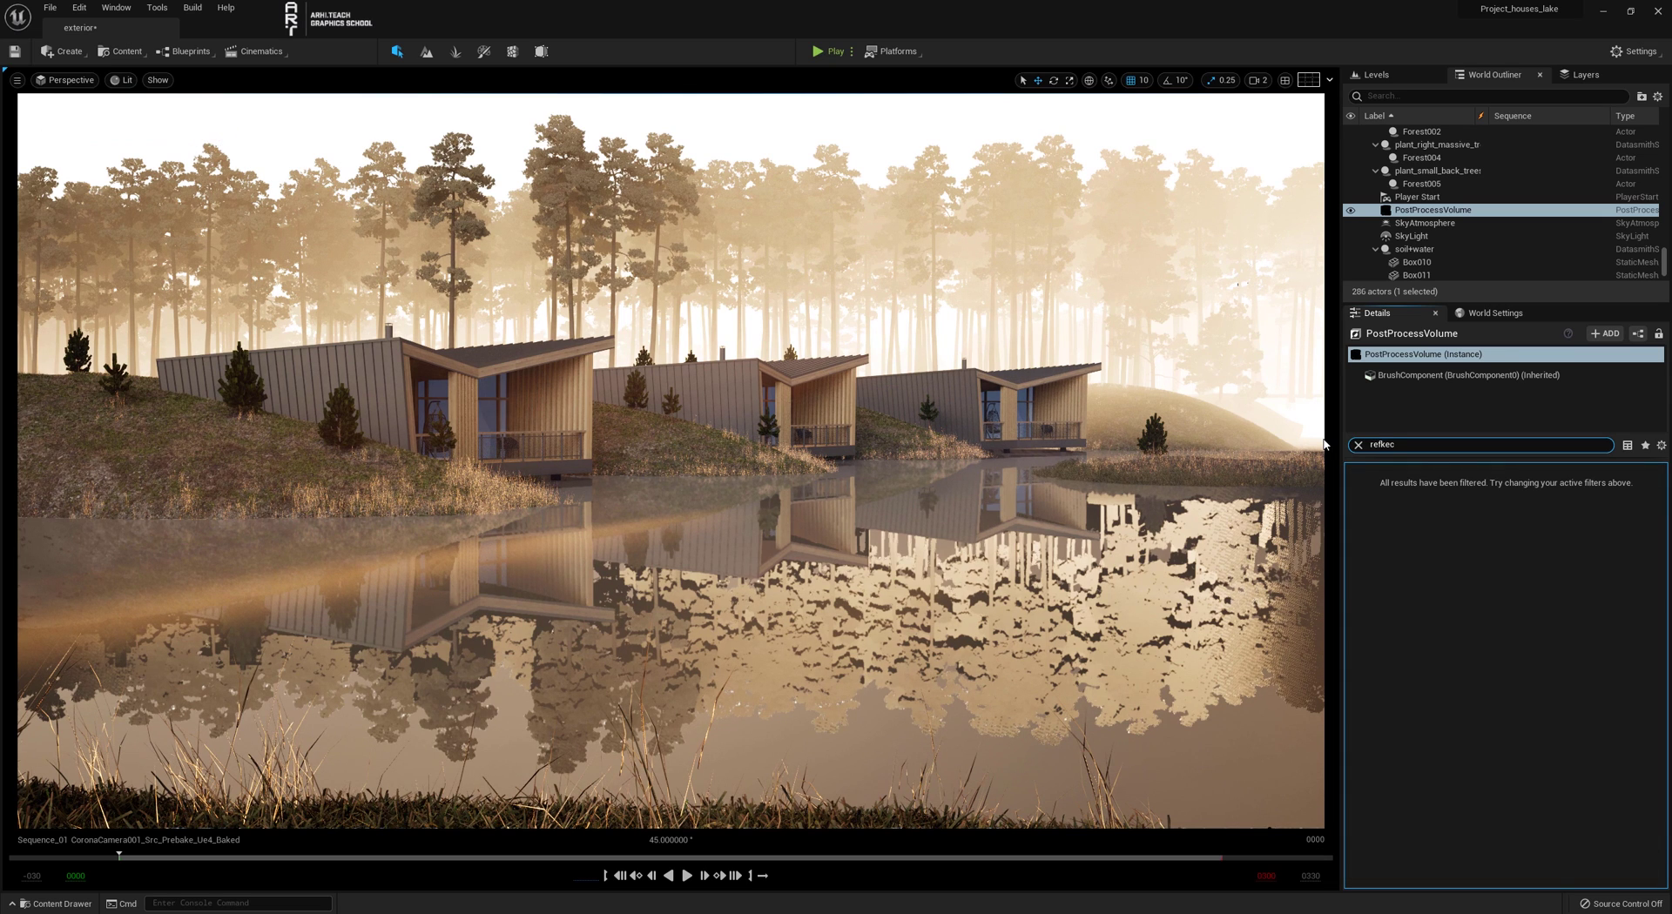
key(BackSpace)
key(BackSpace)
key(BackSpace)
text(l)
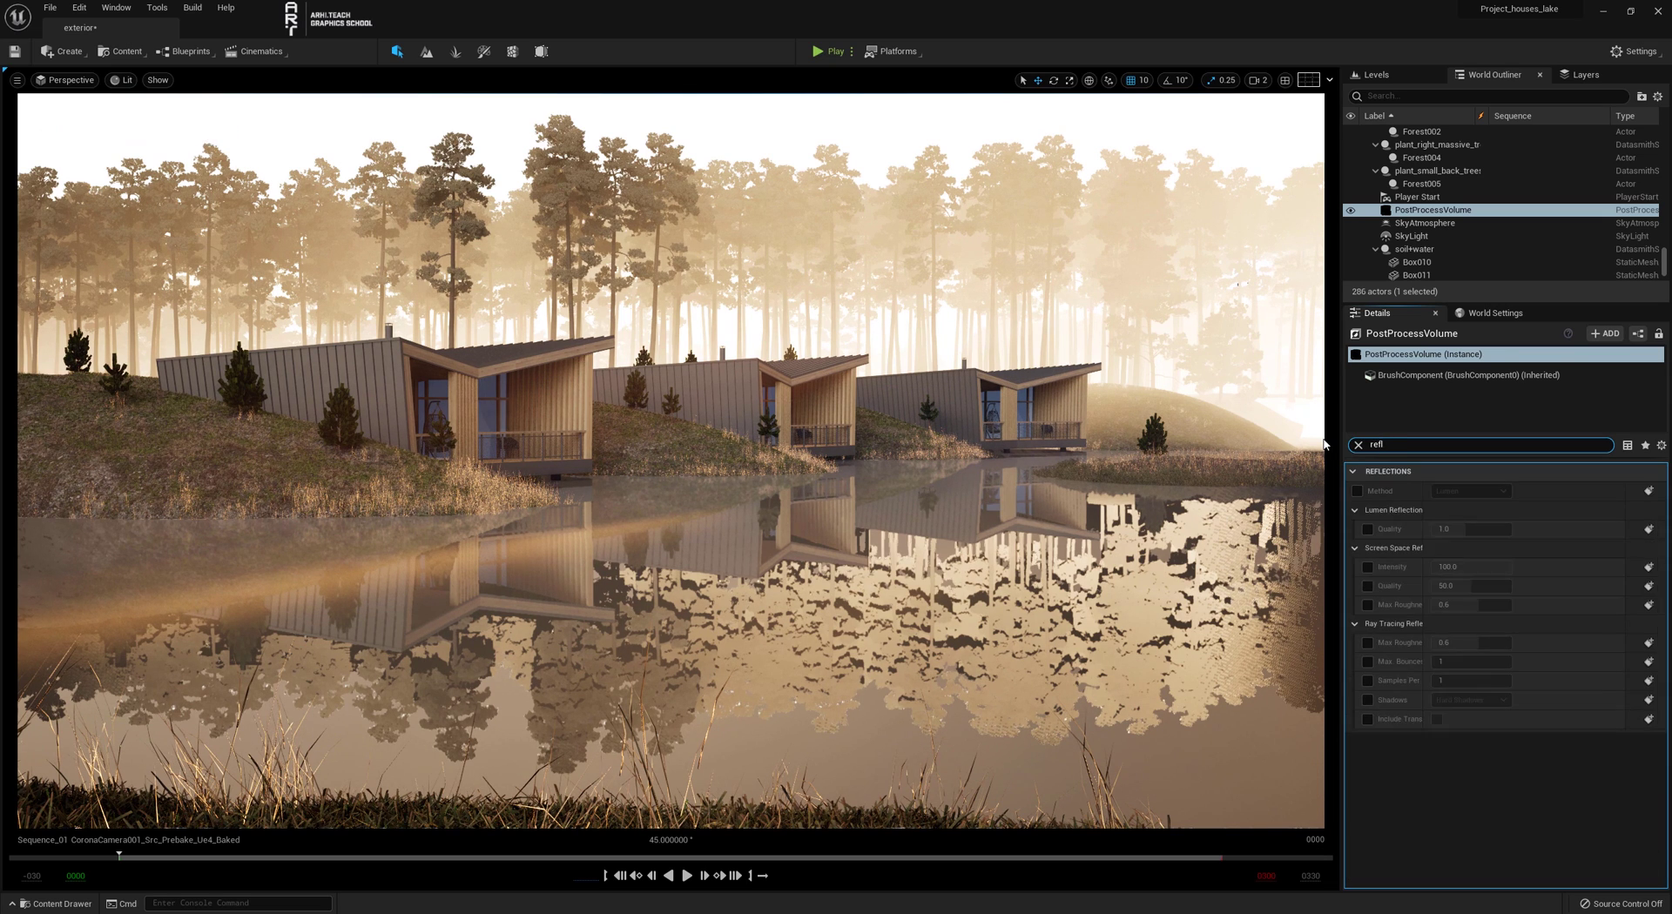
text(ec)
- Override the Reflections Method, trying Screen Space before settling on Ray Traced (Deprecated)
click(1357, 491)
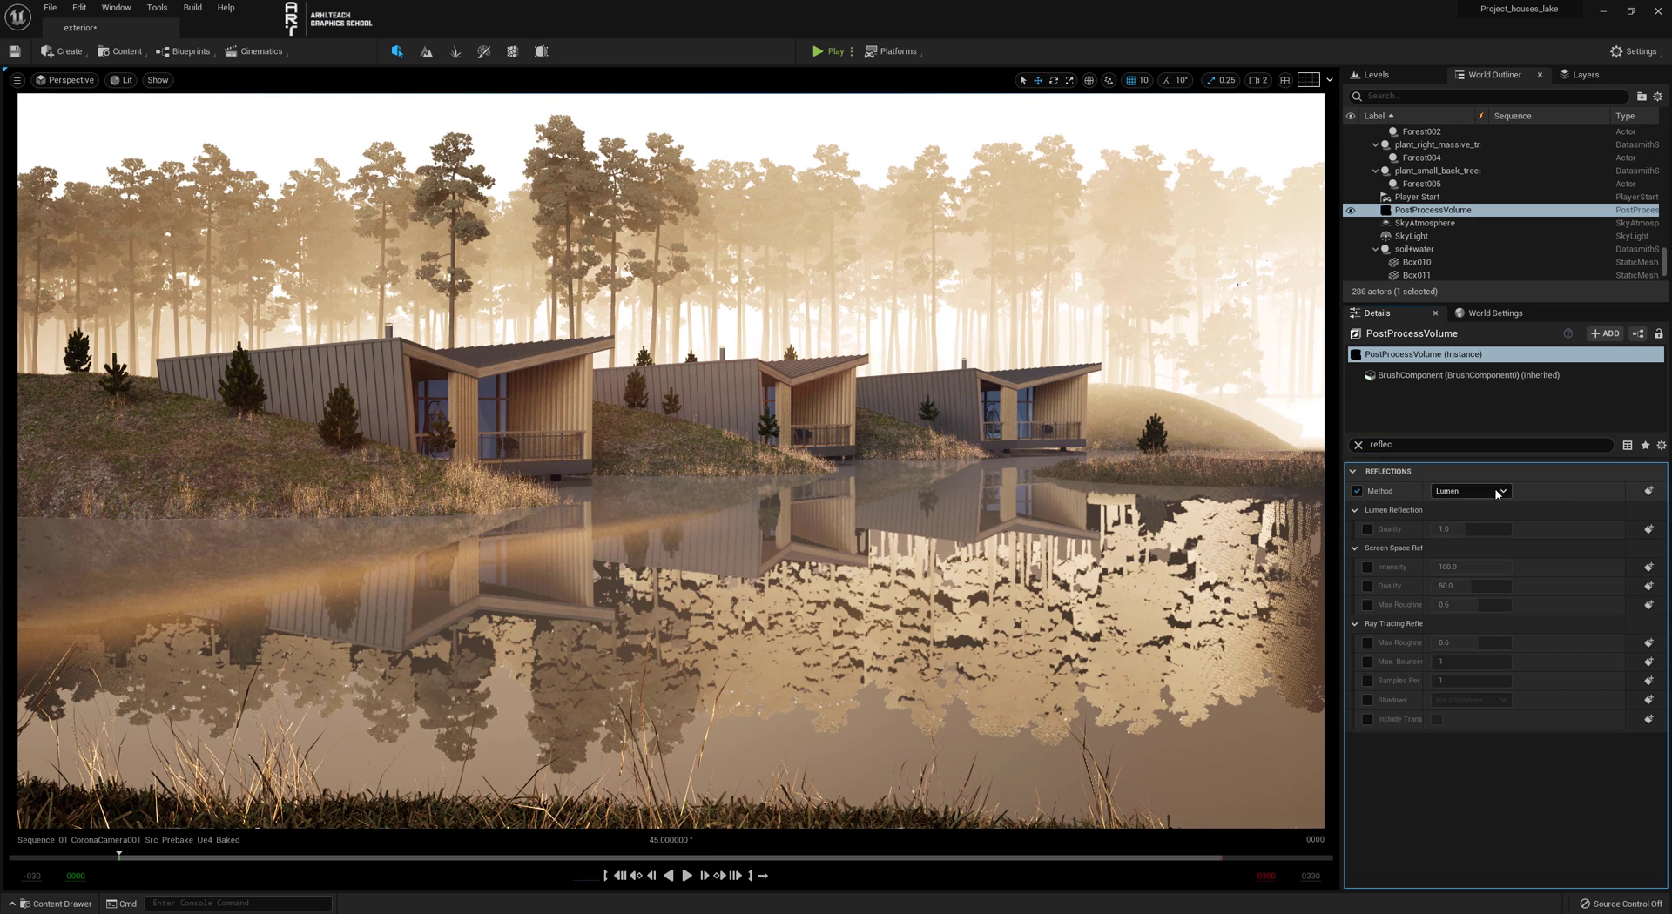
click(1495, 491)
click(1472, 532)
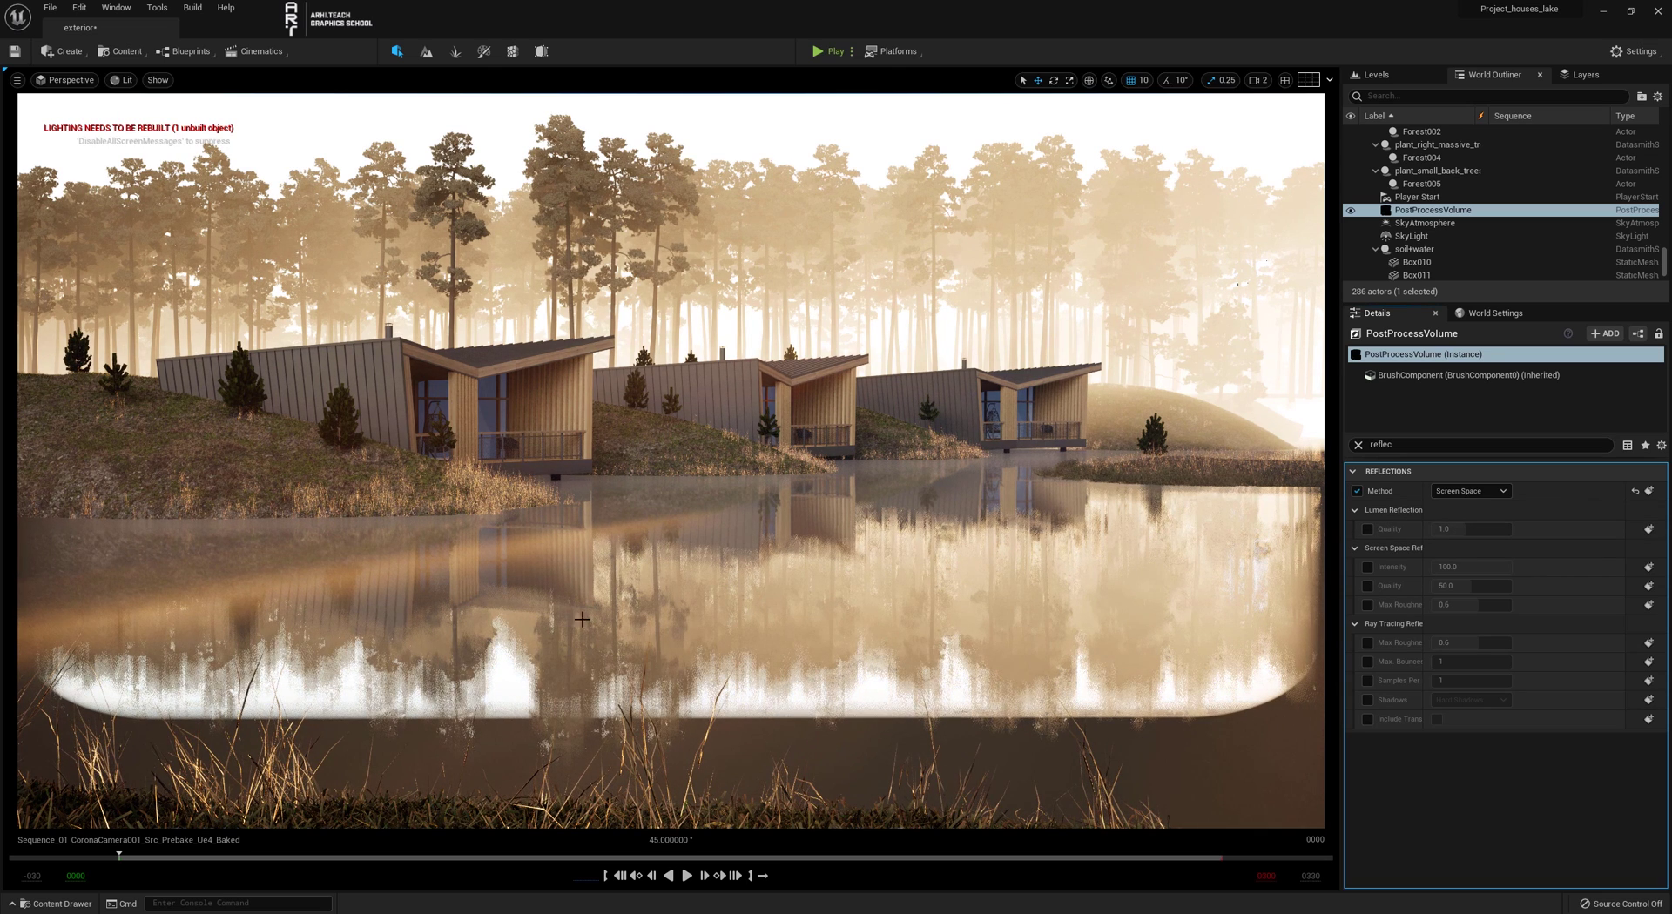
click(1492, 491)
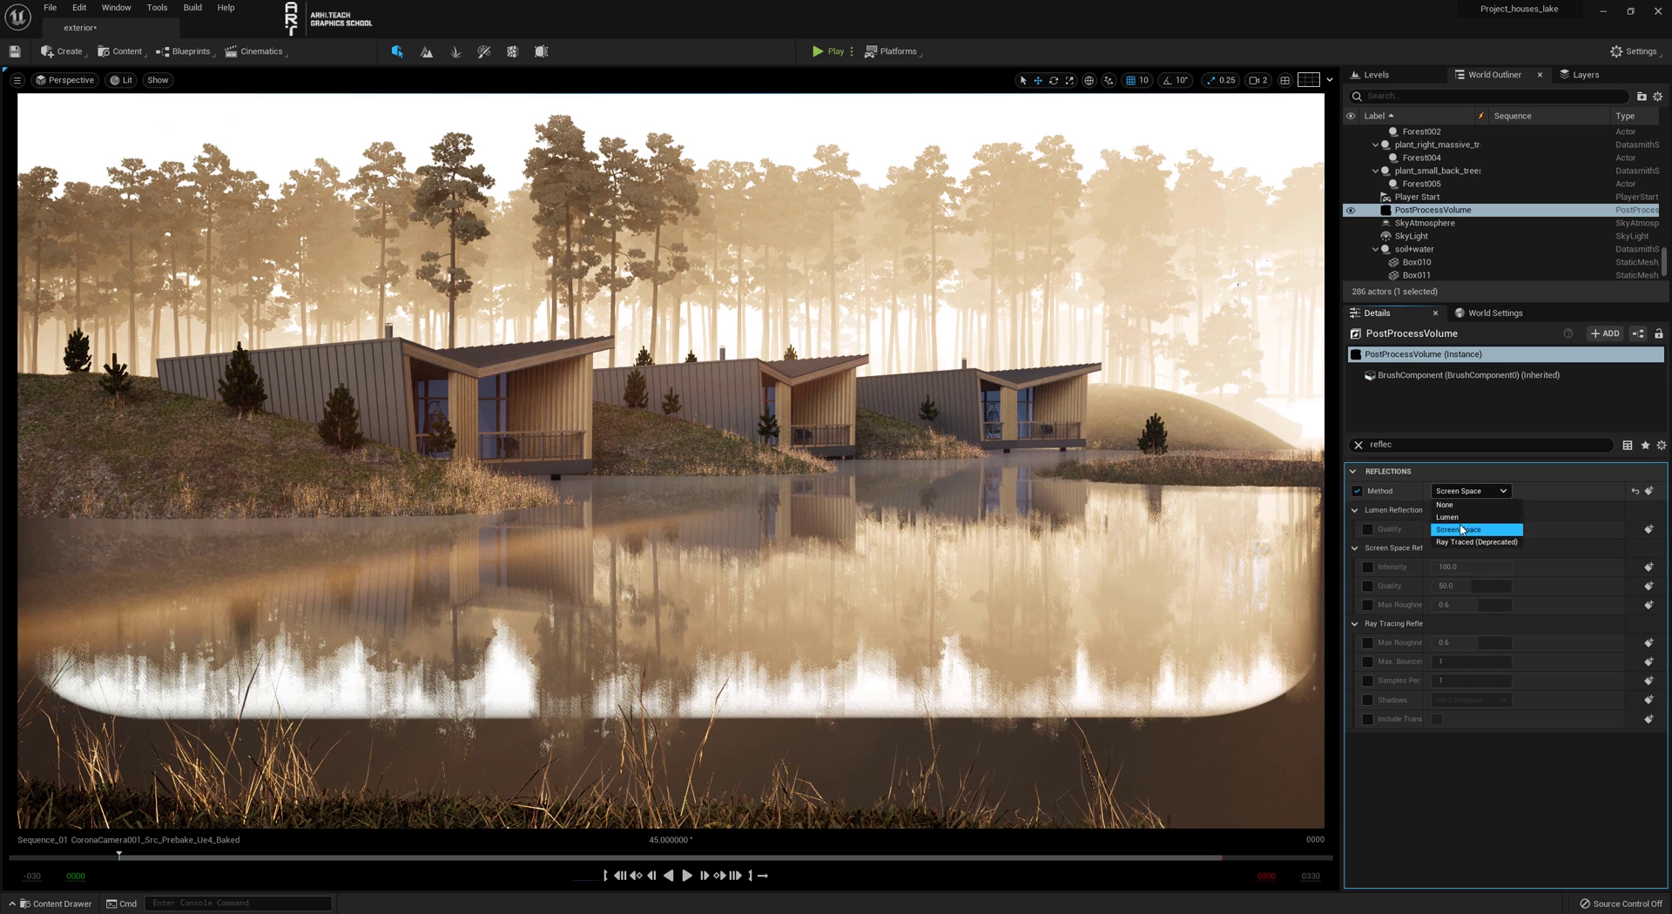
click(1458, 543)
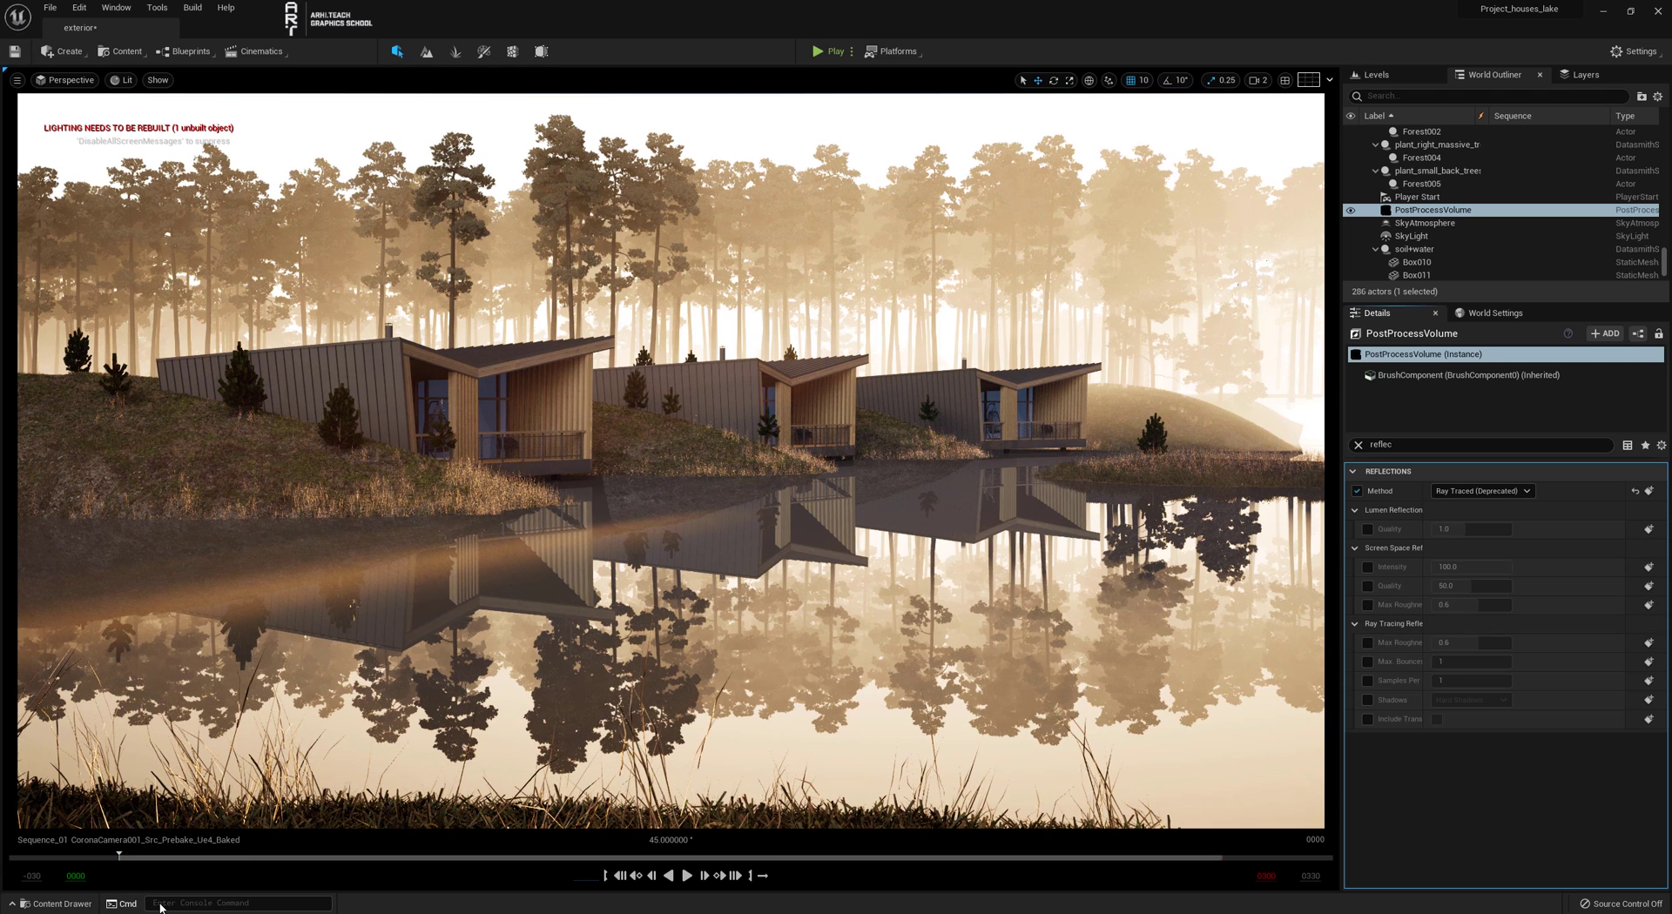
click(237, 903)
text(refle)
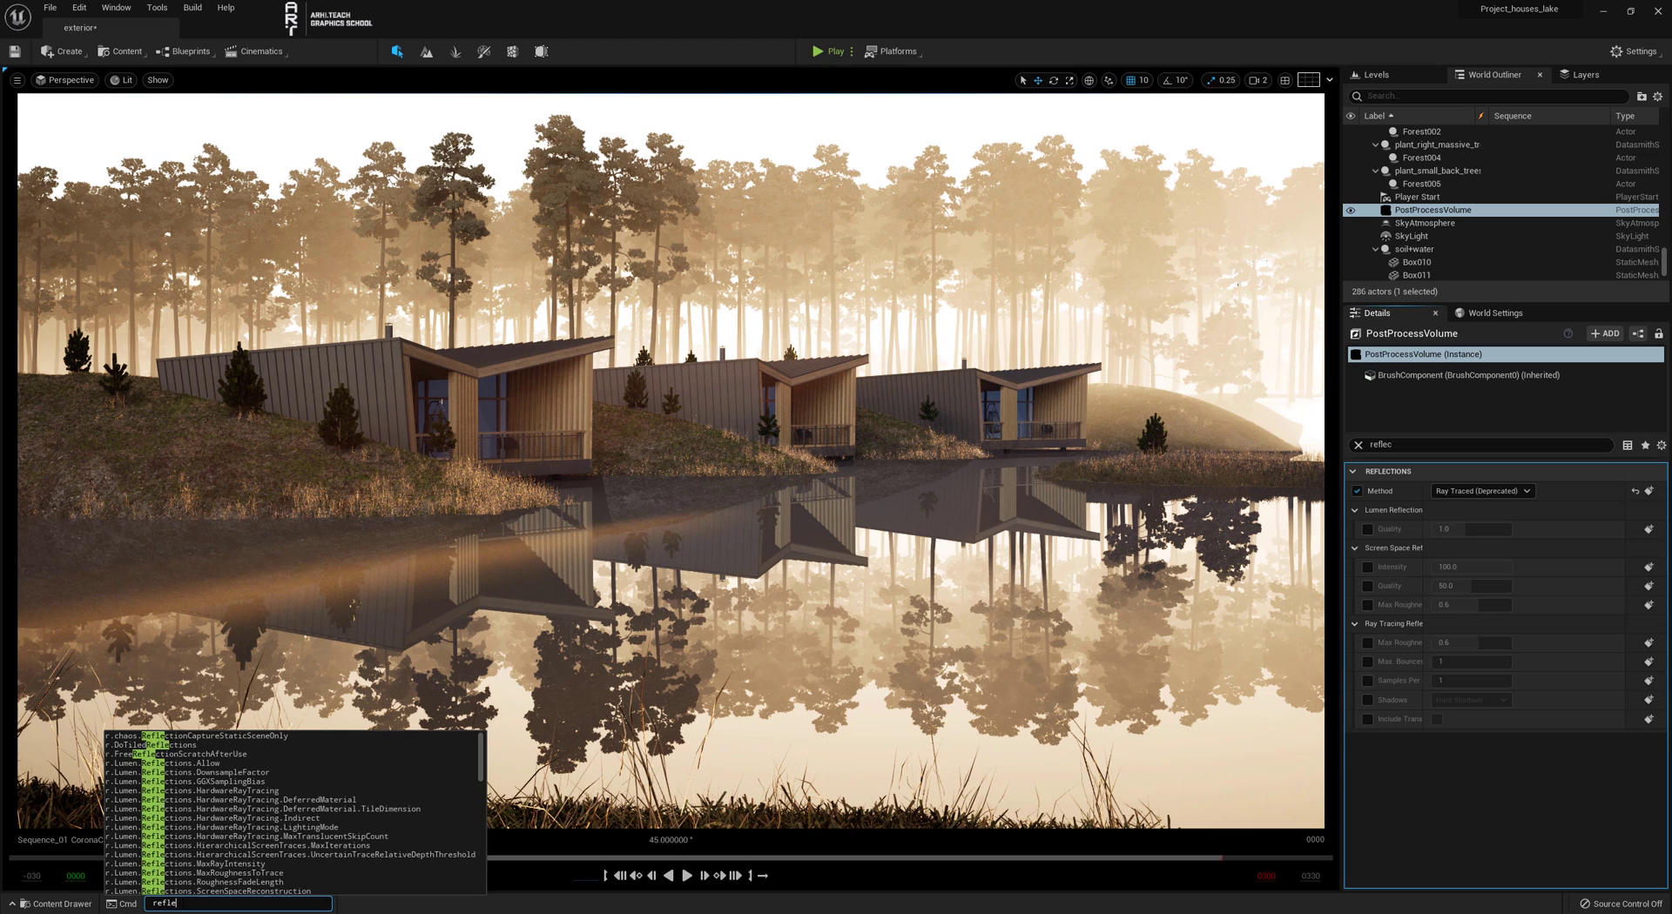
text(ction max)
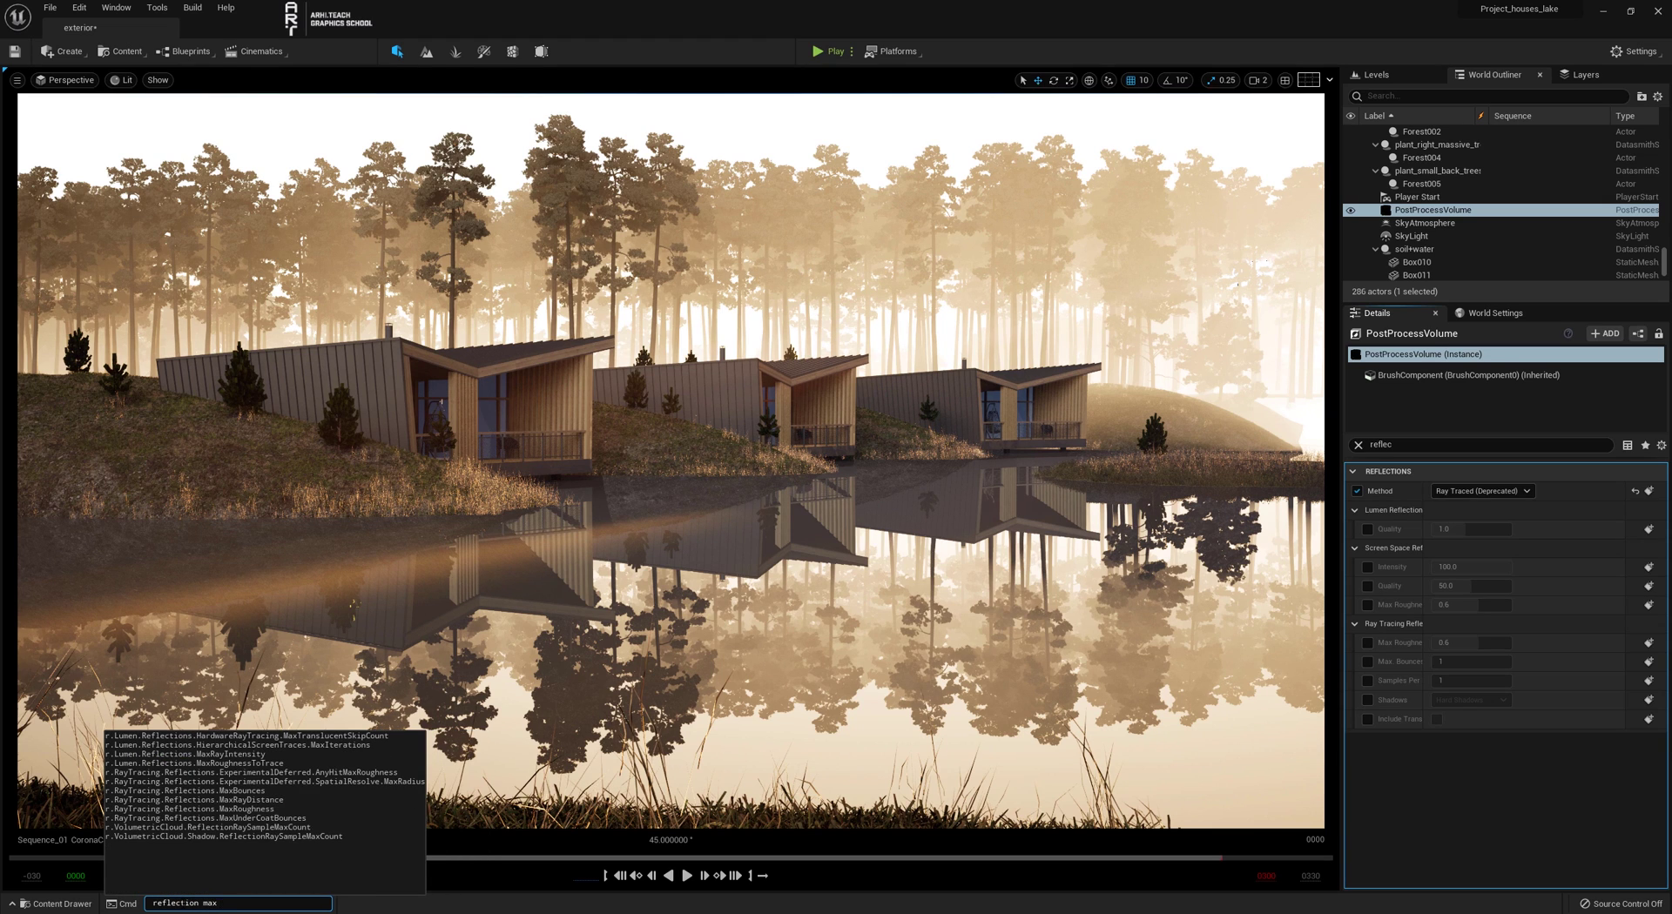
text( dis)
key(Tab)
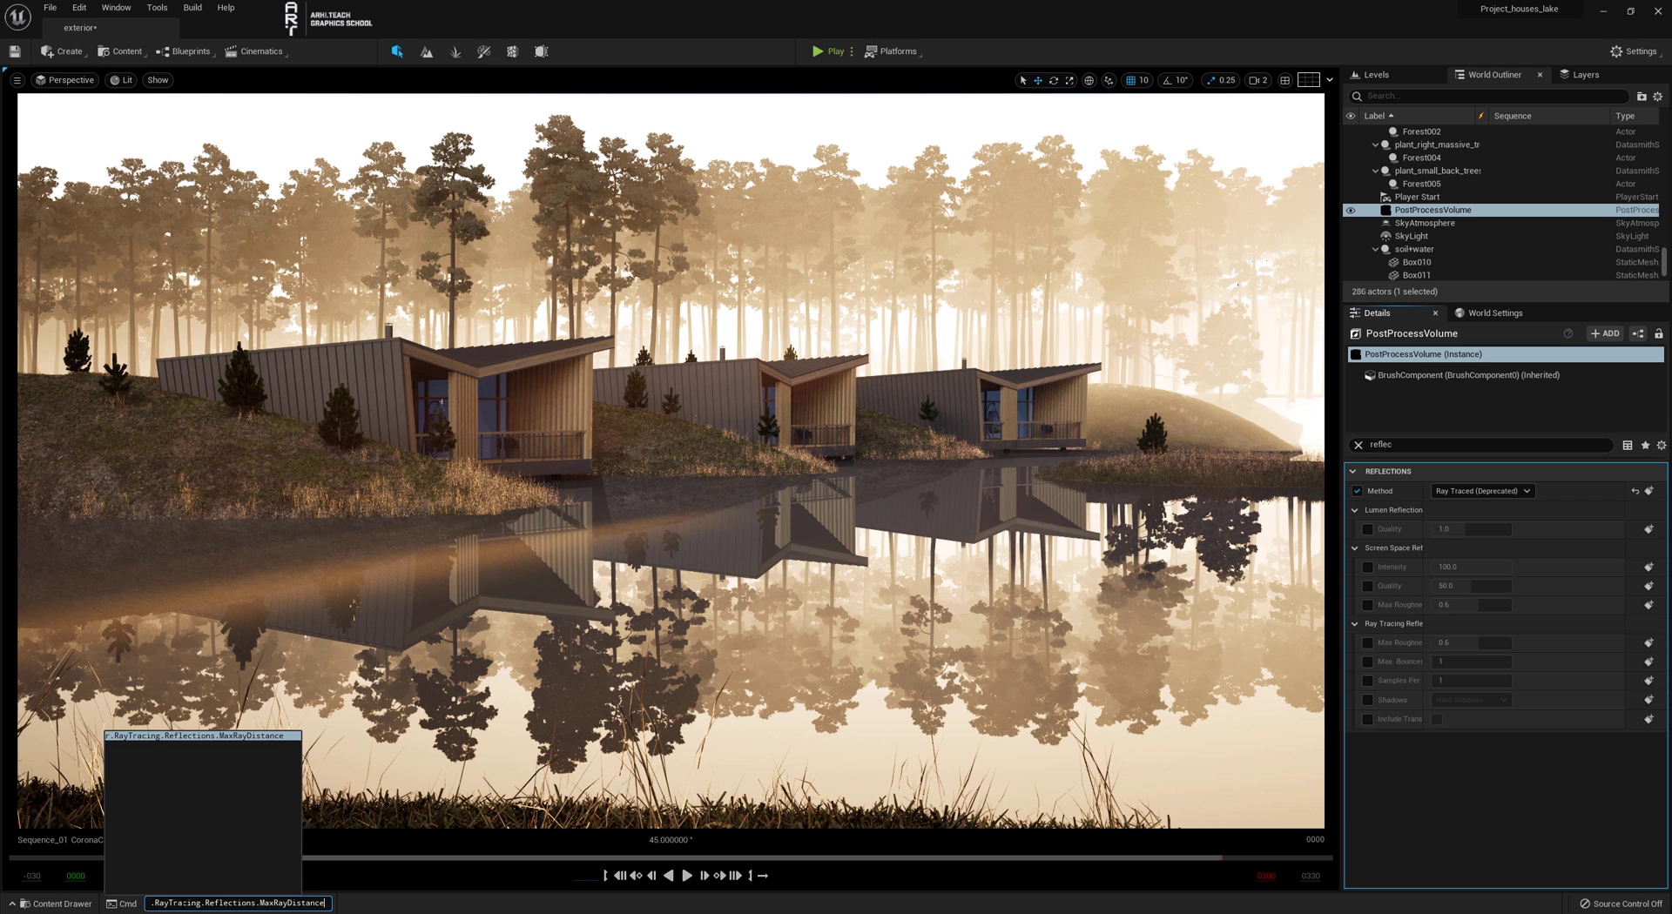
text(1)
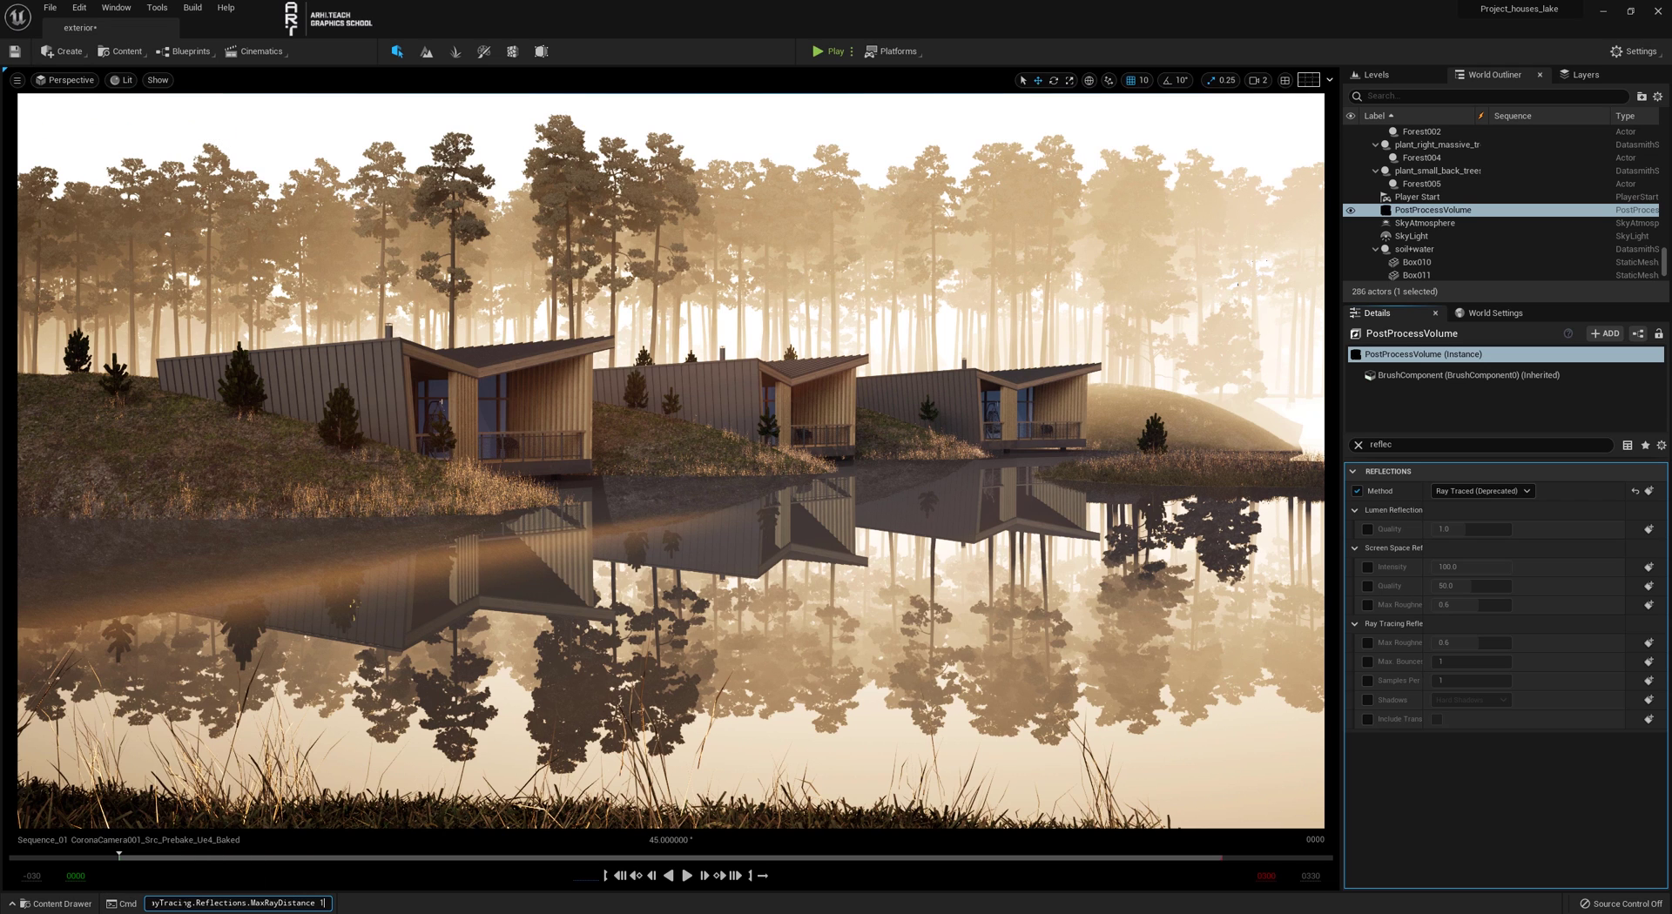
text(000000000)
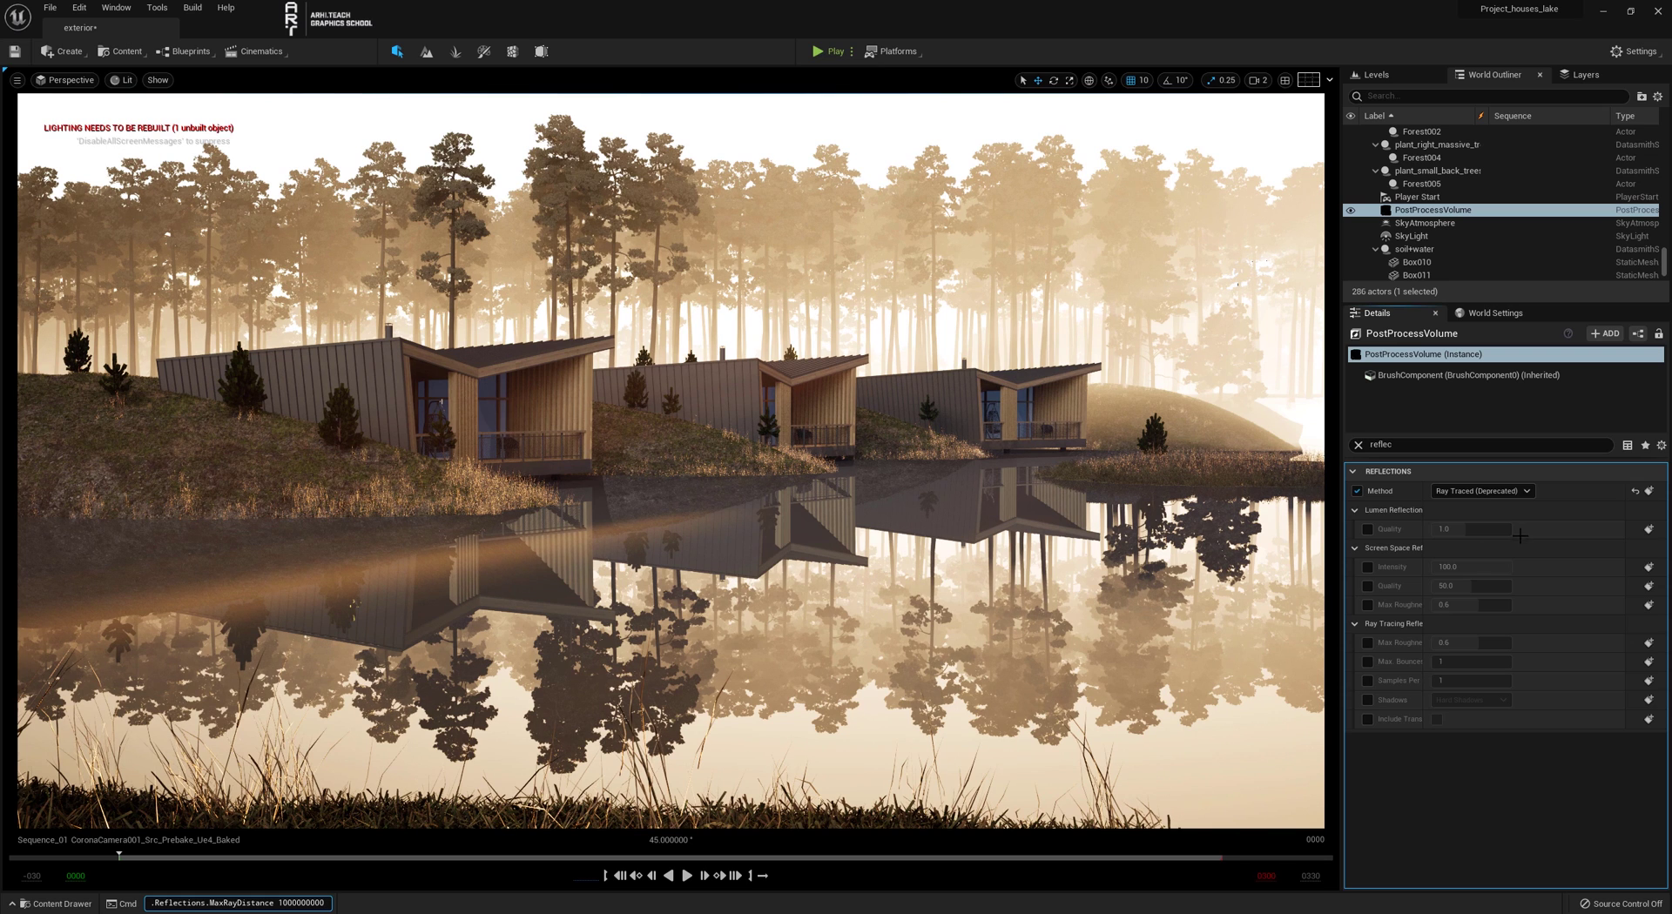
click(777, 605)
- Reselect the PostProcessVolume and set its Reflections Method back to Screen Space
click(1433, 132)
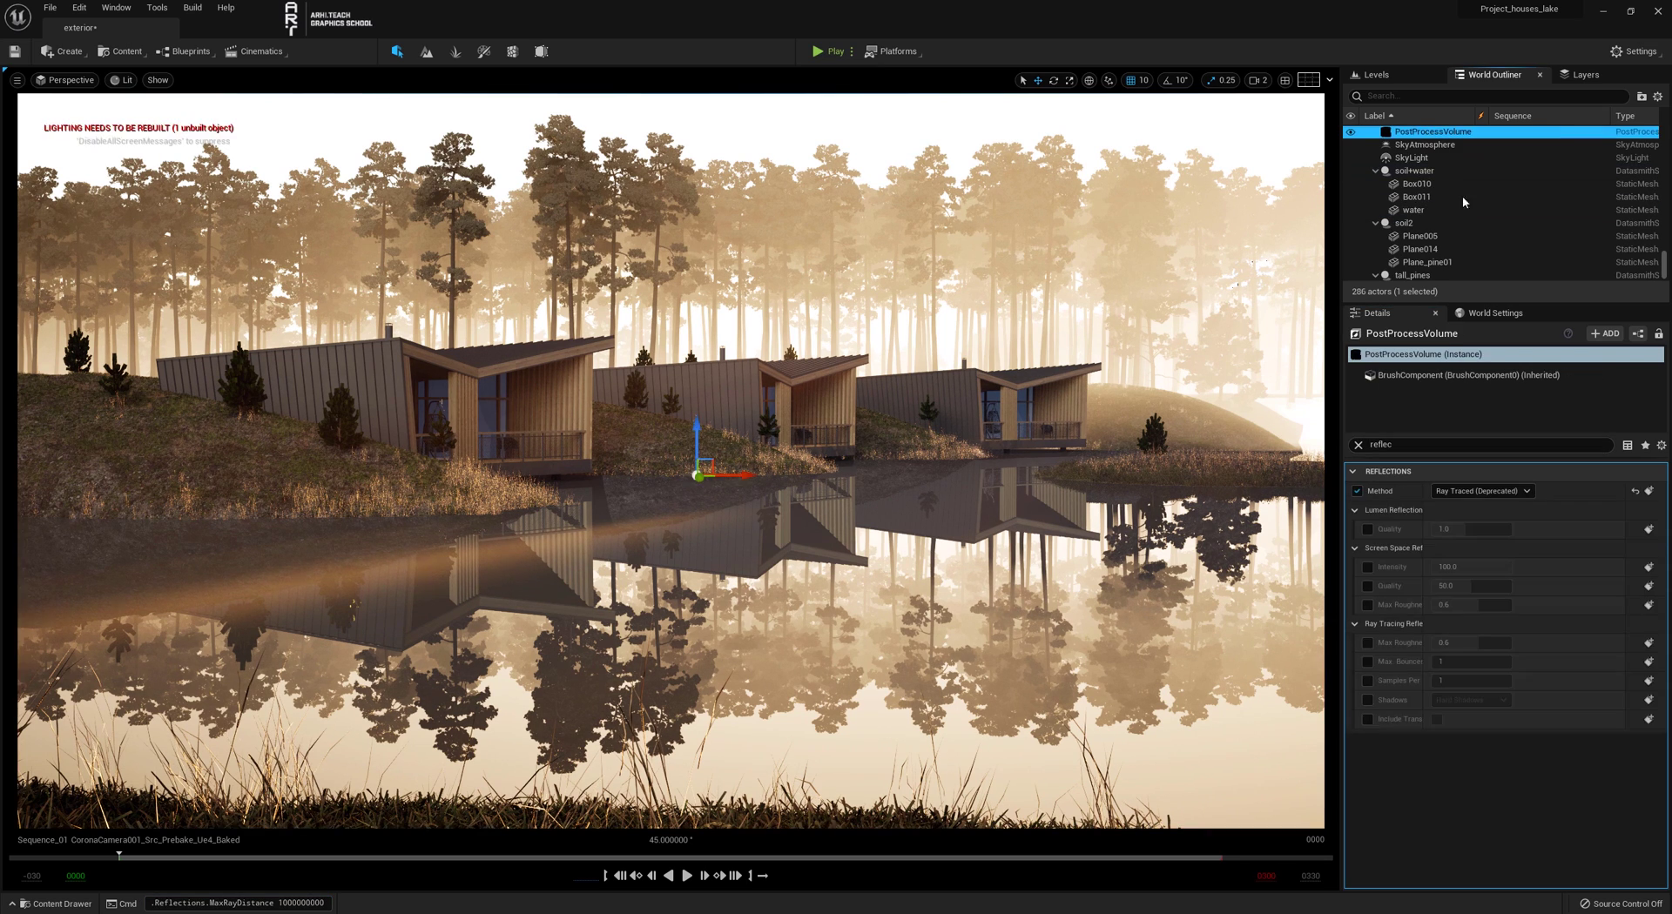
click(1470, 491)
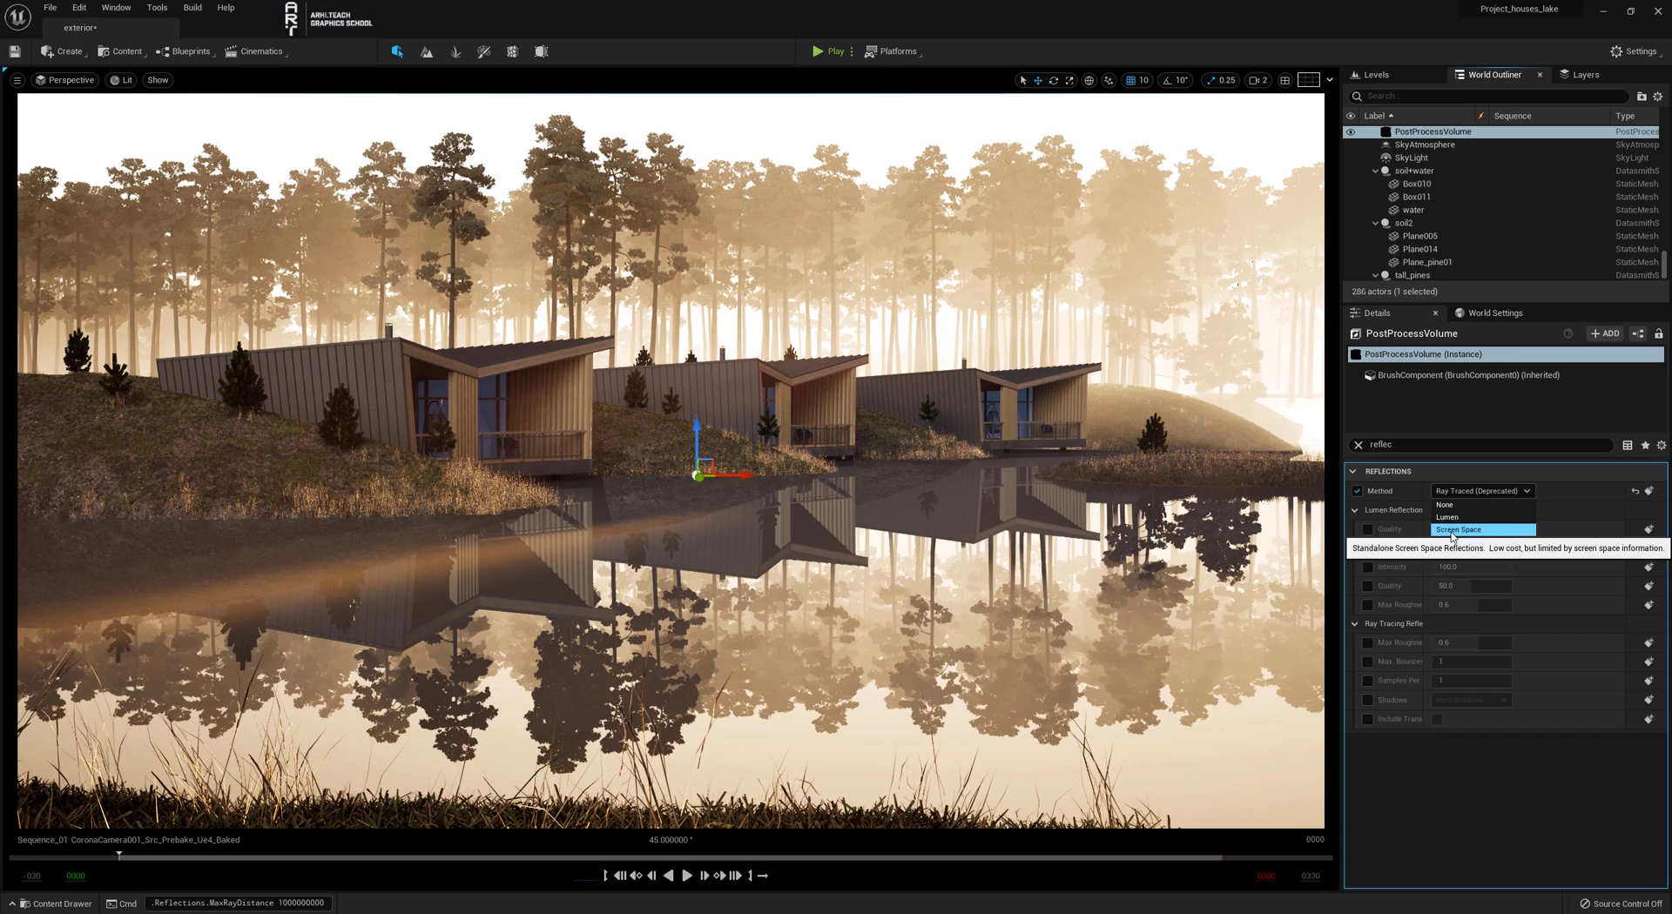
click(1472, 531)
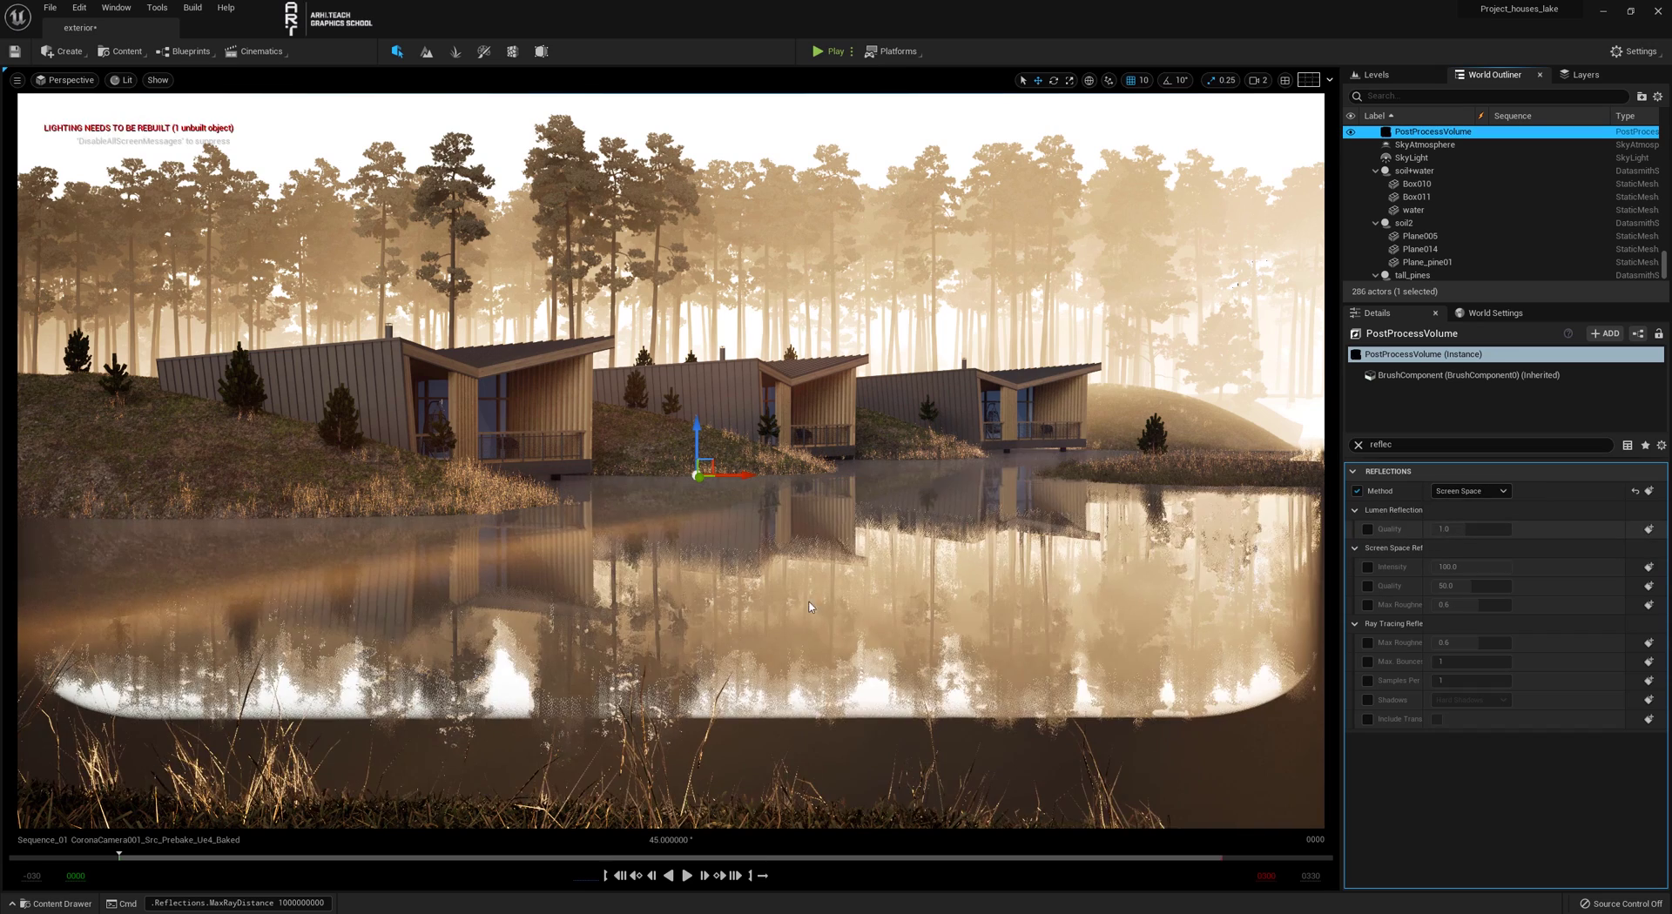
- Place a Planar Reflection actor from Create > Visual Effects
click(70, 54)
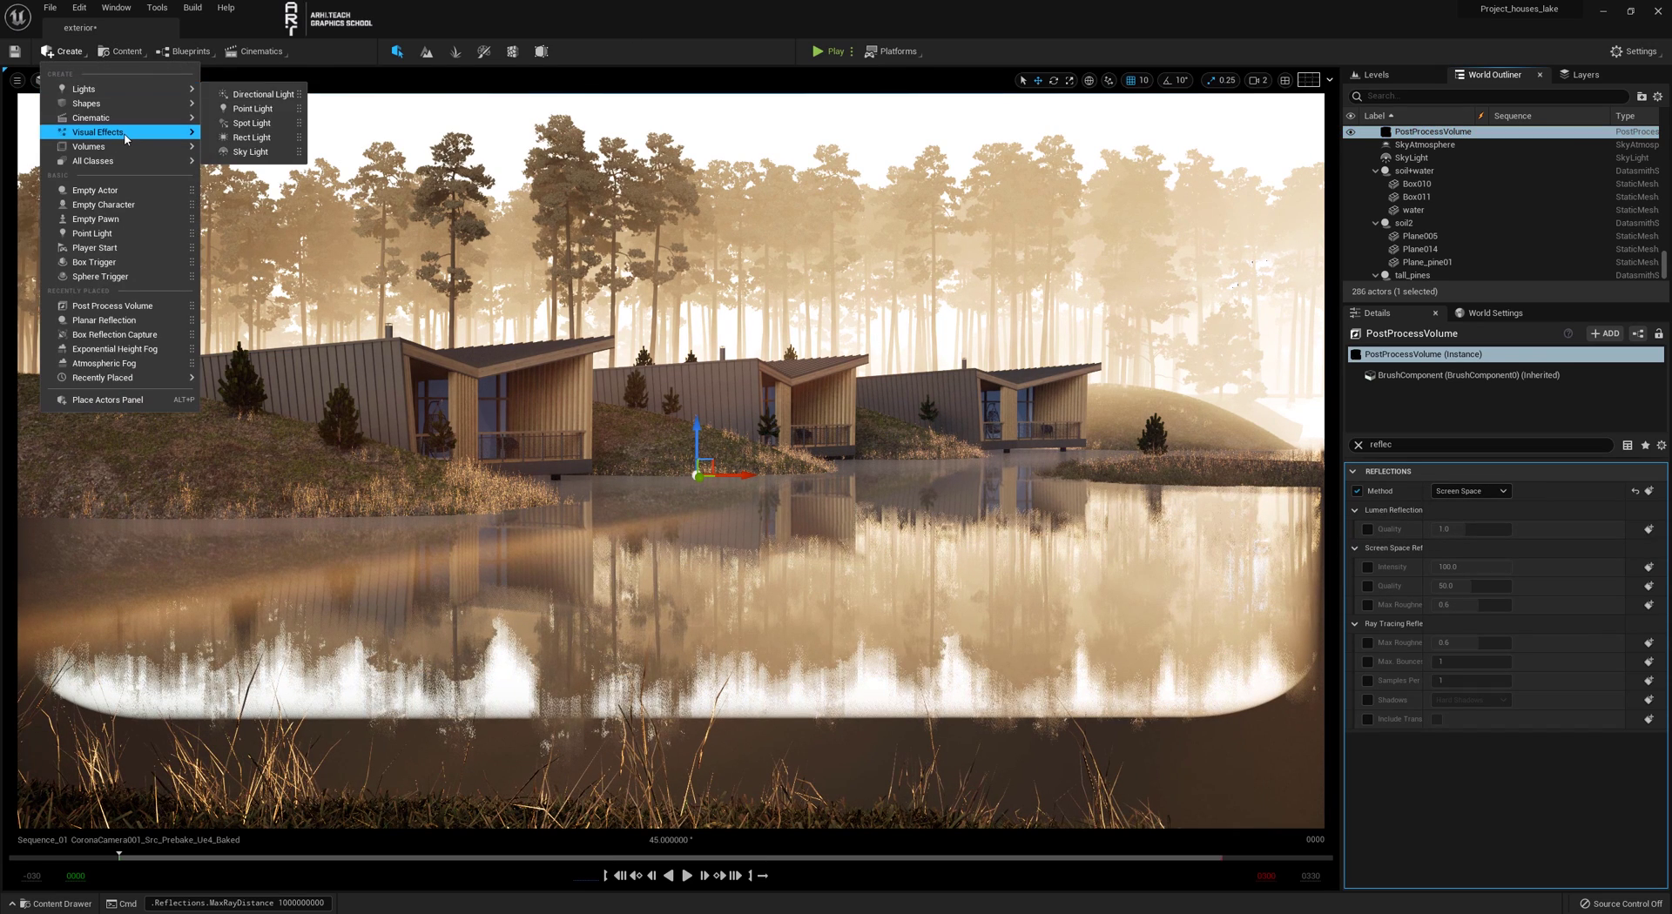
mouse_move(126, 137)
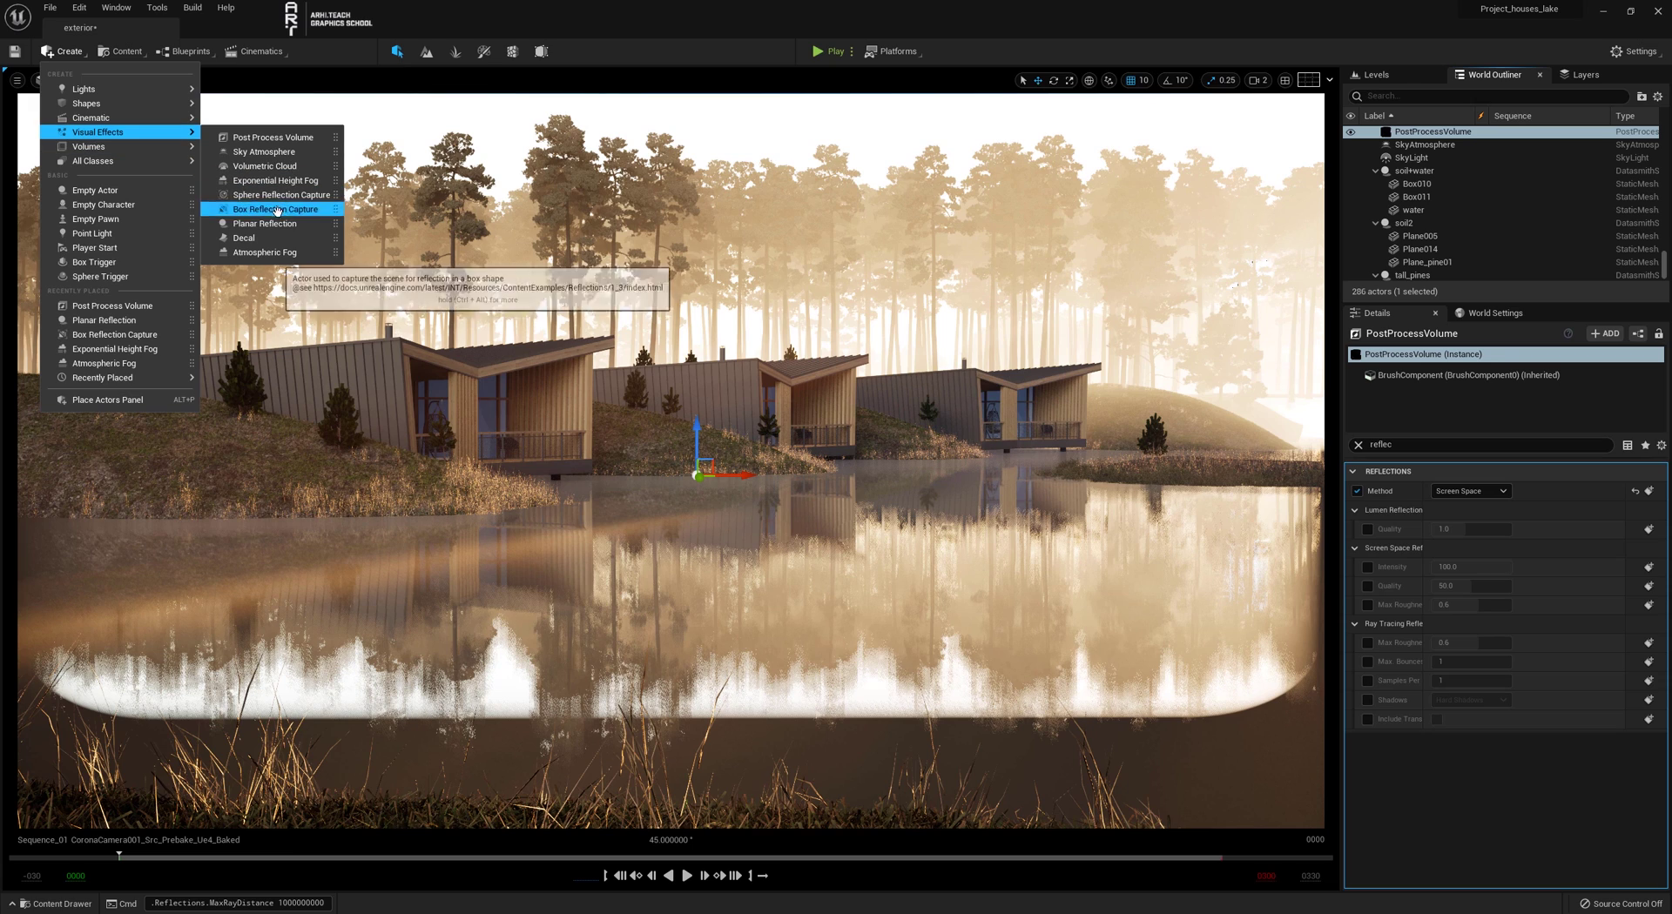
click(265, 224)
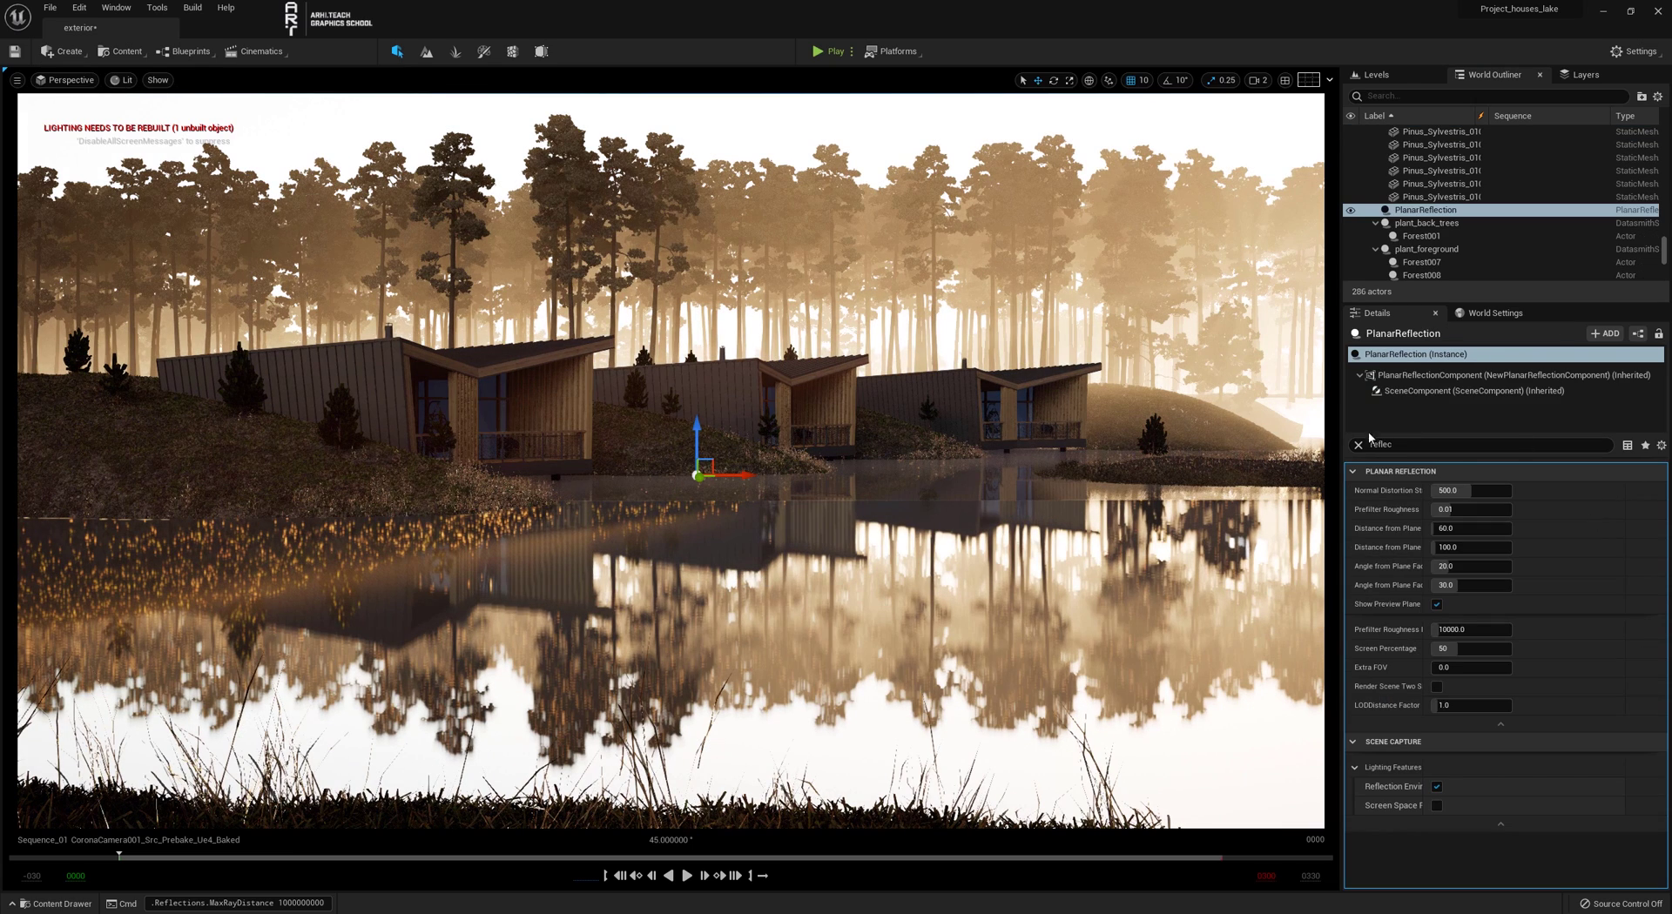
- Clear the Details filter and set the Planar Reflection's Scale X and Y to 5
click(1358, 445)
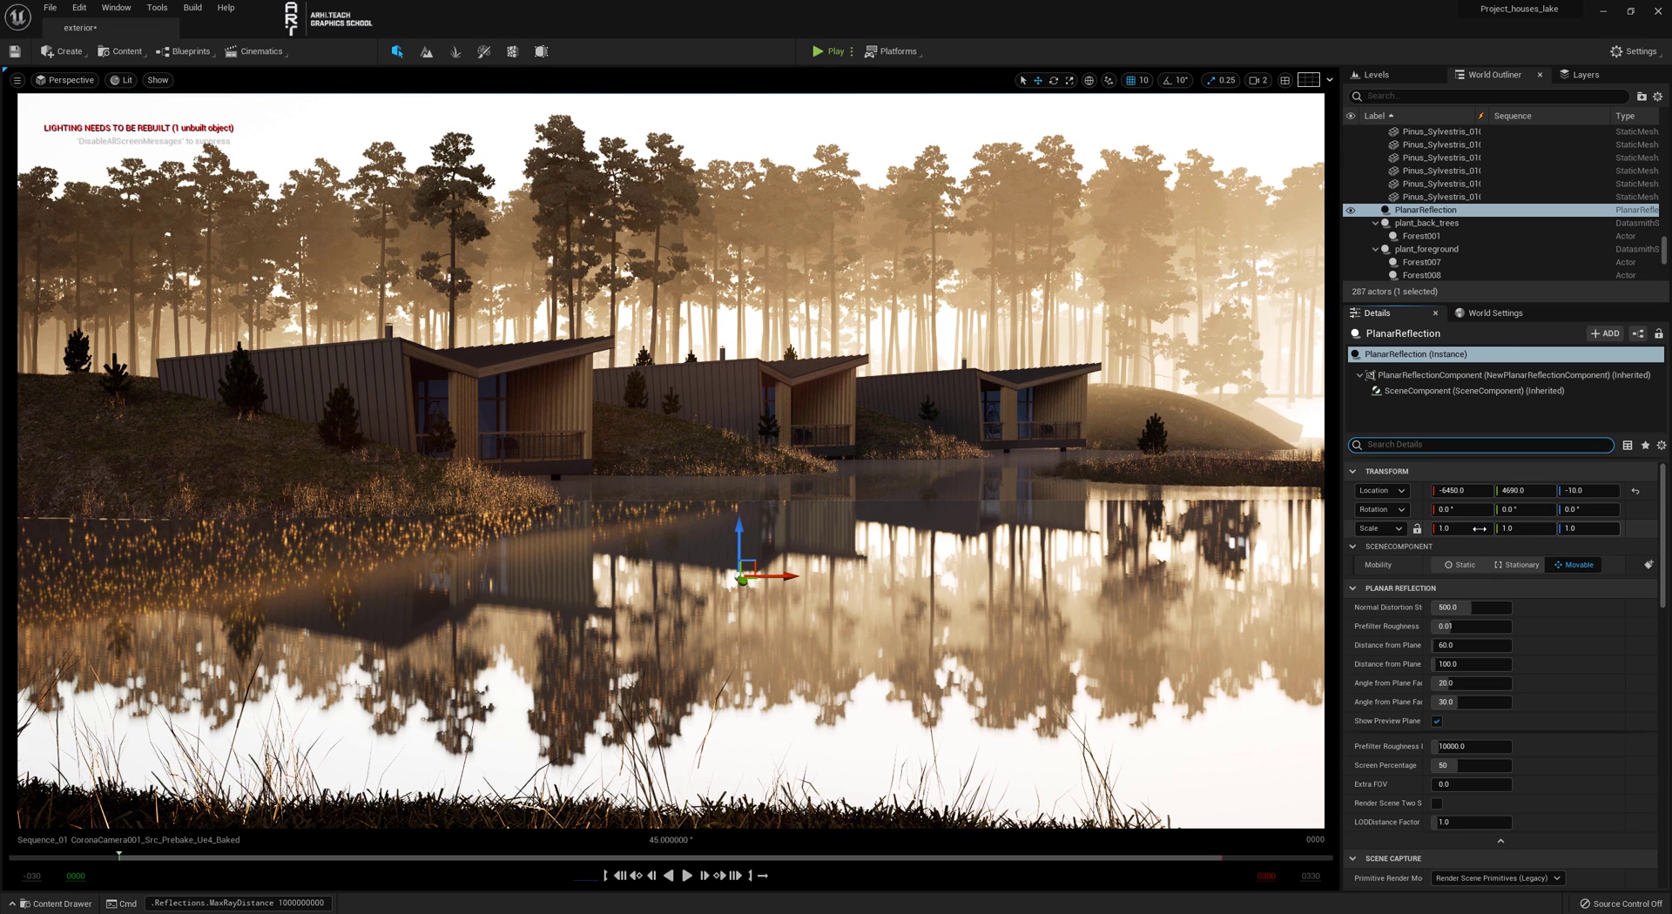
click(1479, 528)
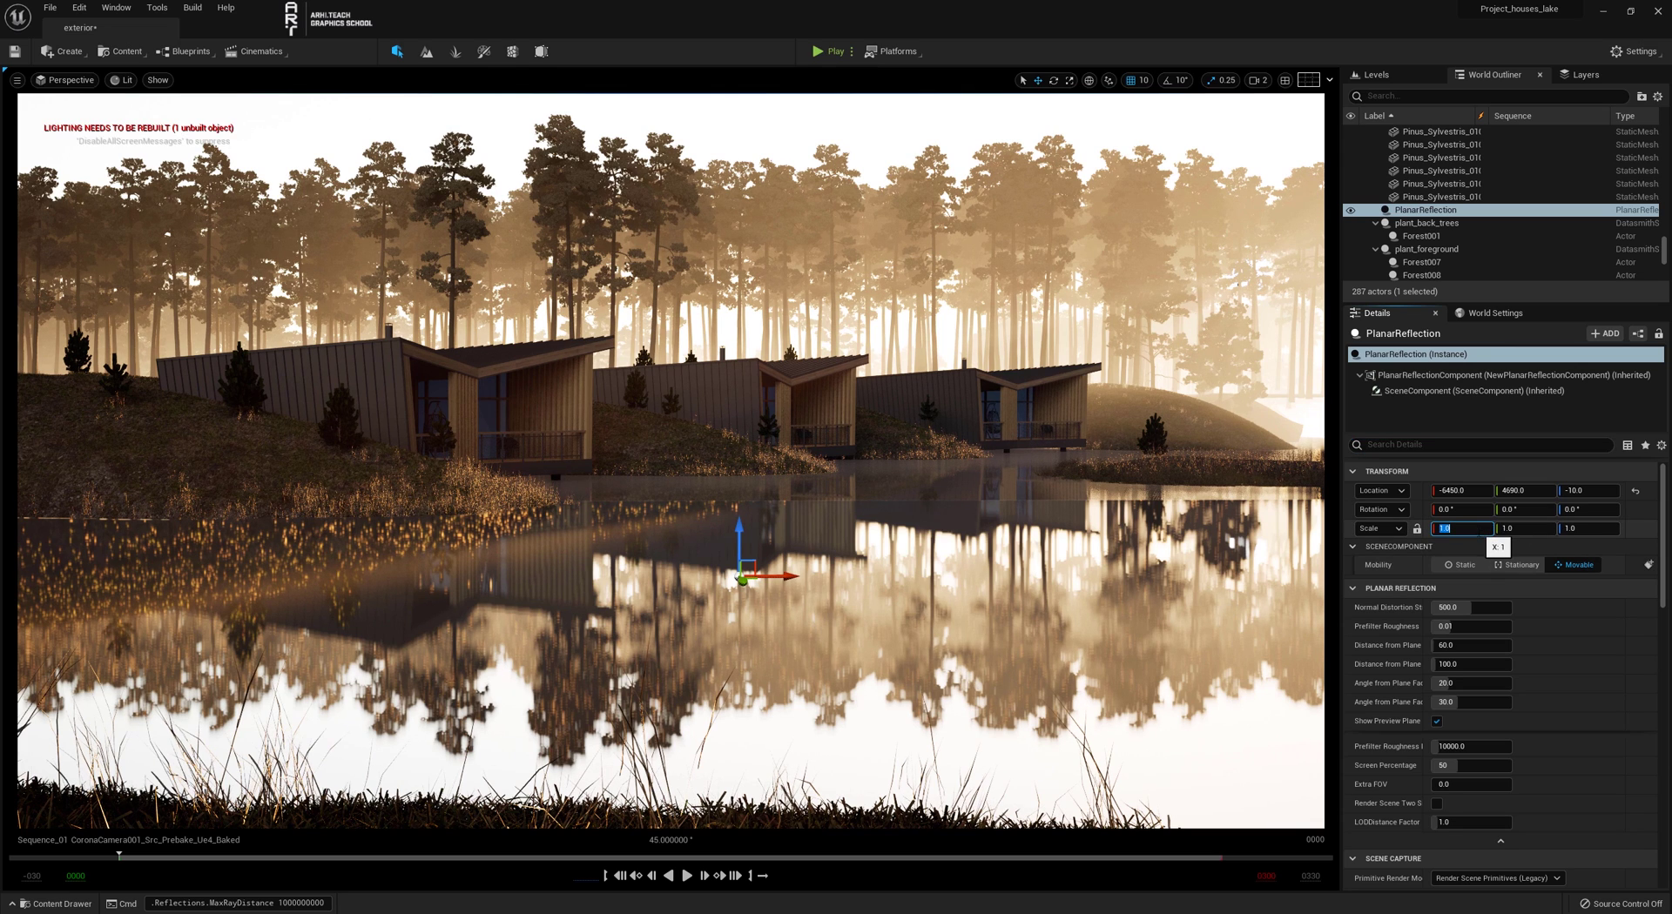
text(5)
key(Tab)
text(5)
key(Return)
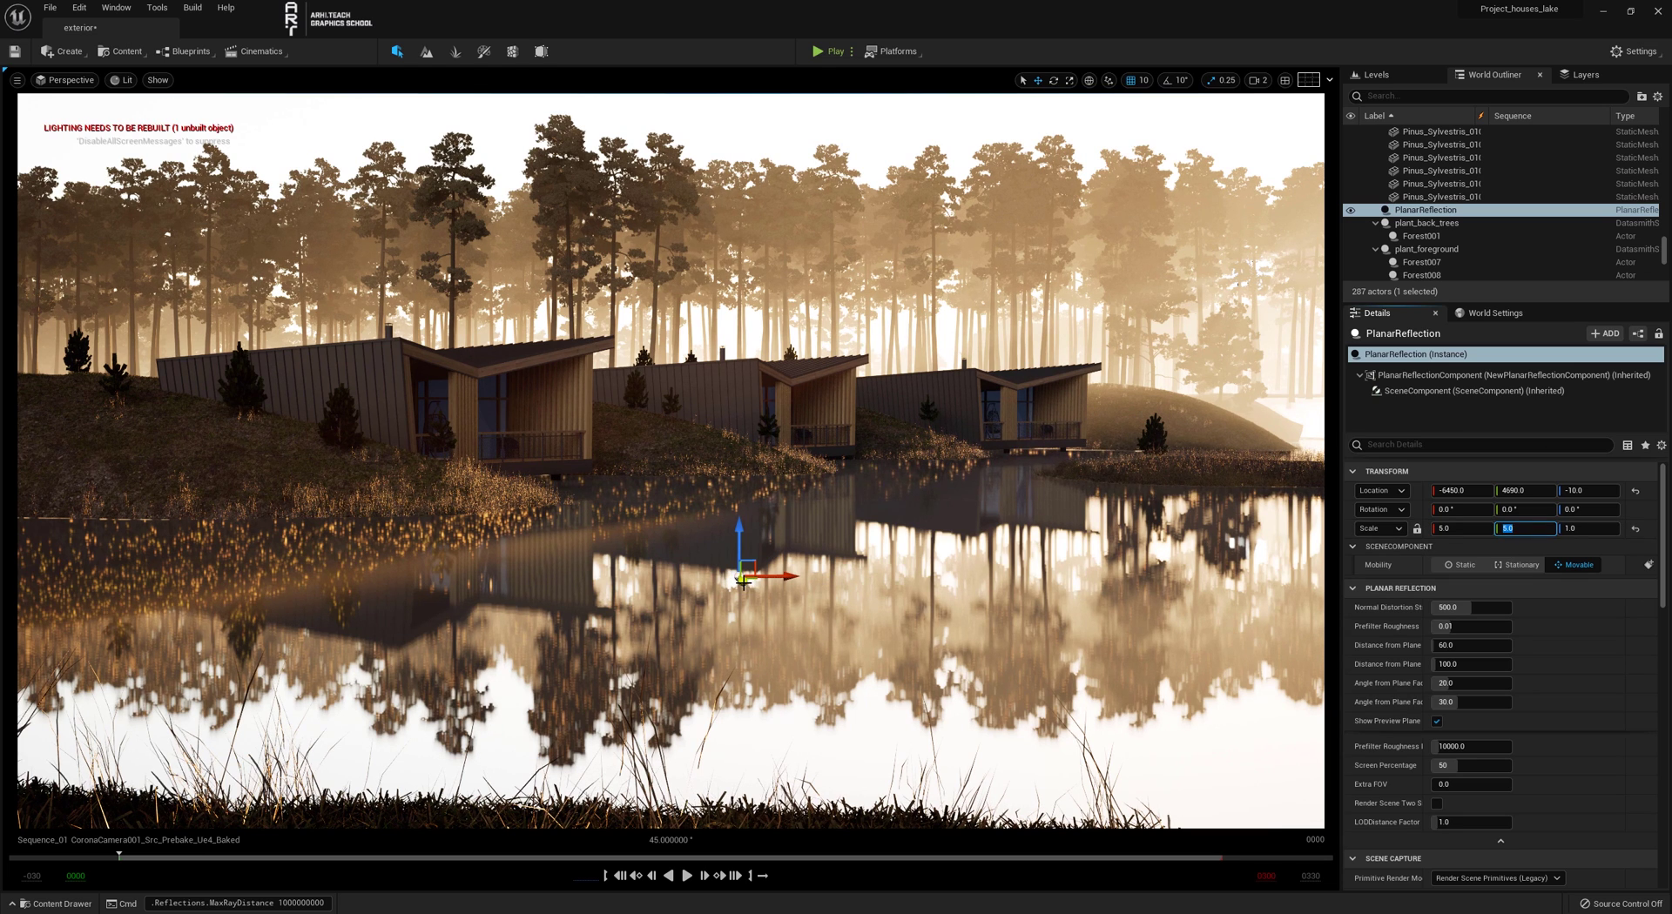
click(743, 582)
- Set the Planar Reflection's Prefilter Roughness to 0
click(1460, 626)
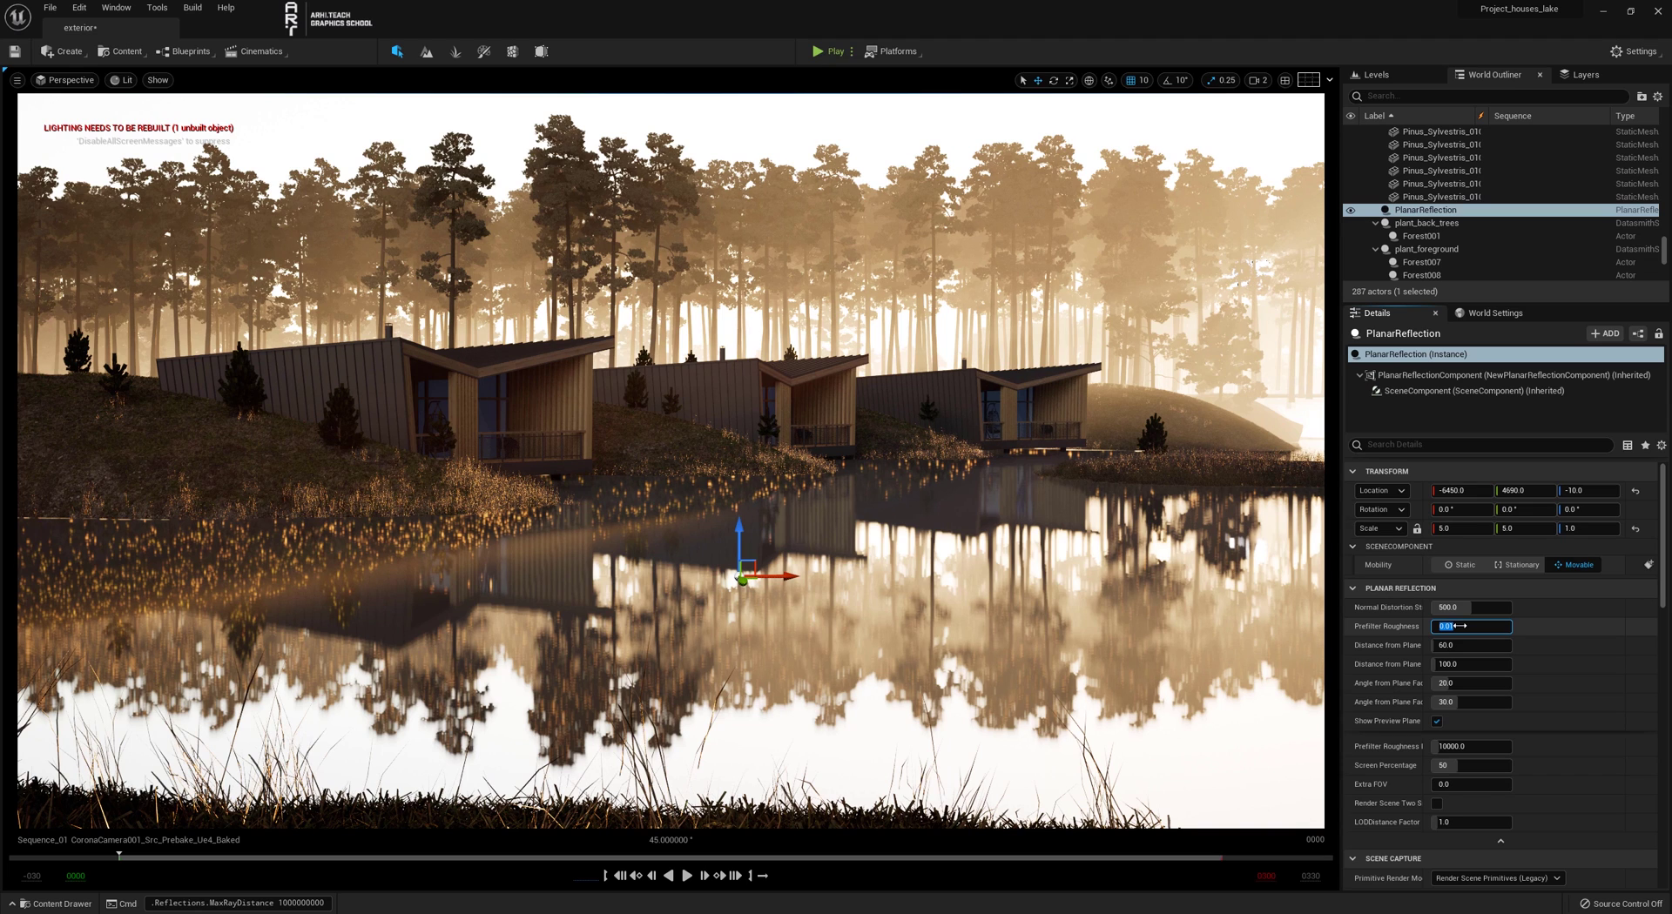
text(0)
key(Return)
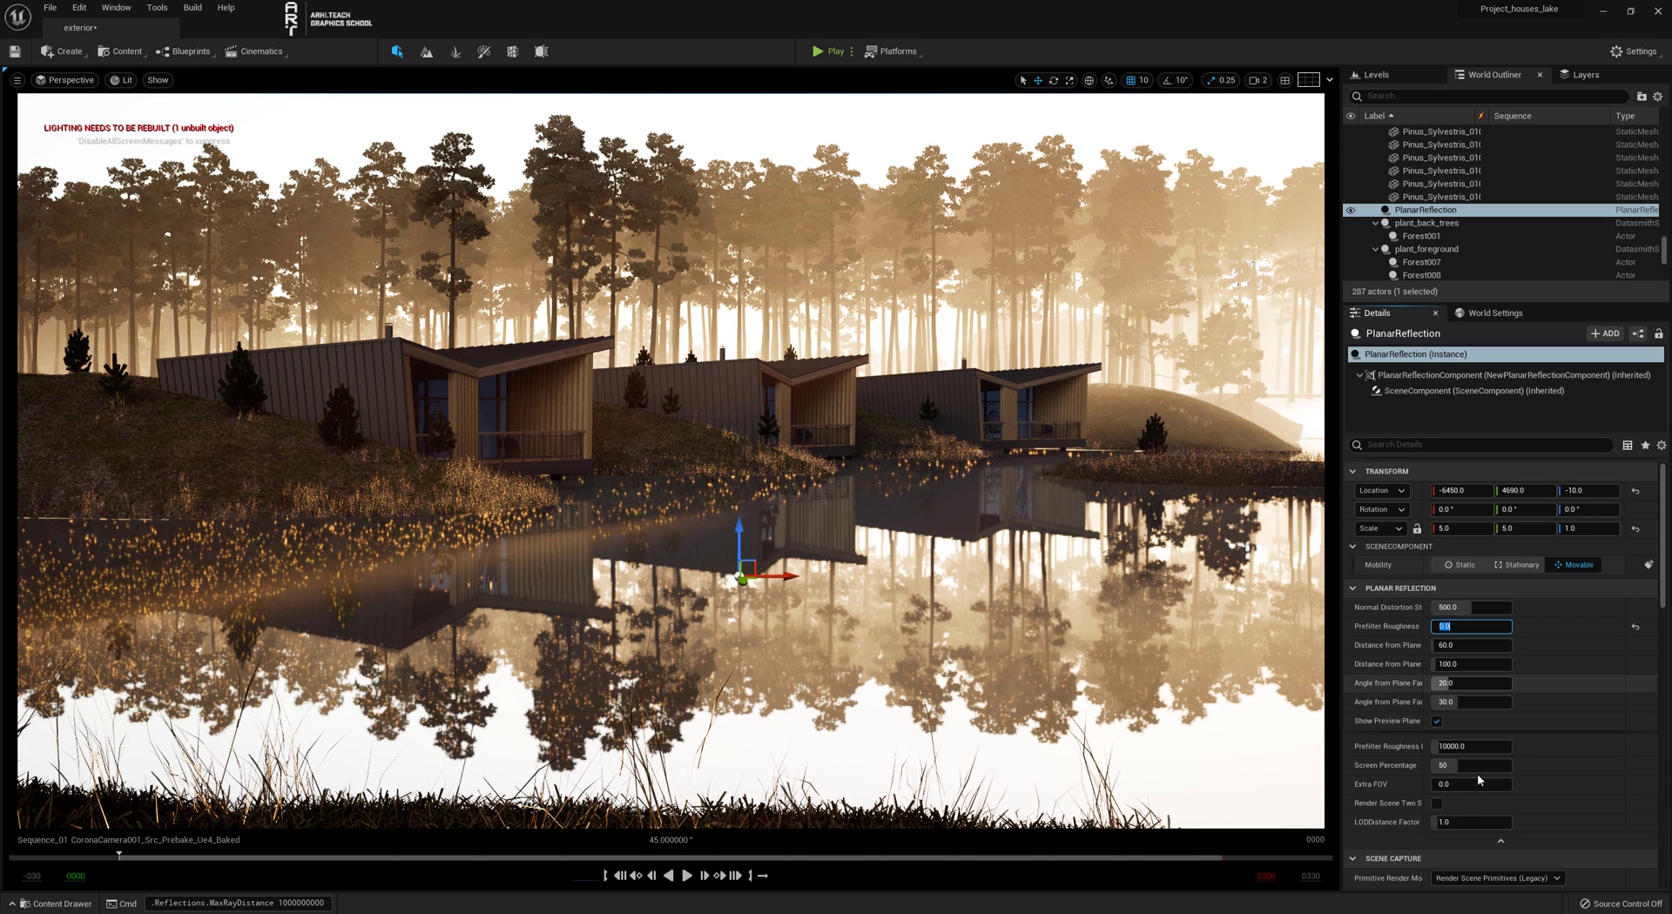
- In the advanced Planar Reflection options, set Screen Percentage to 100, then to 200
scroll(1494, 795, down, 2)
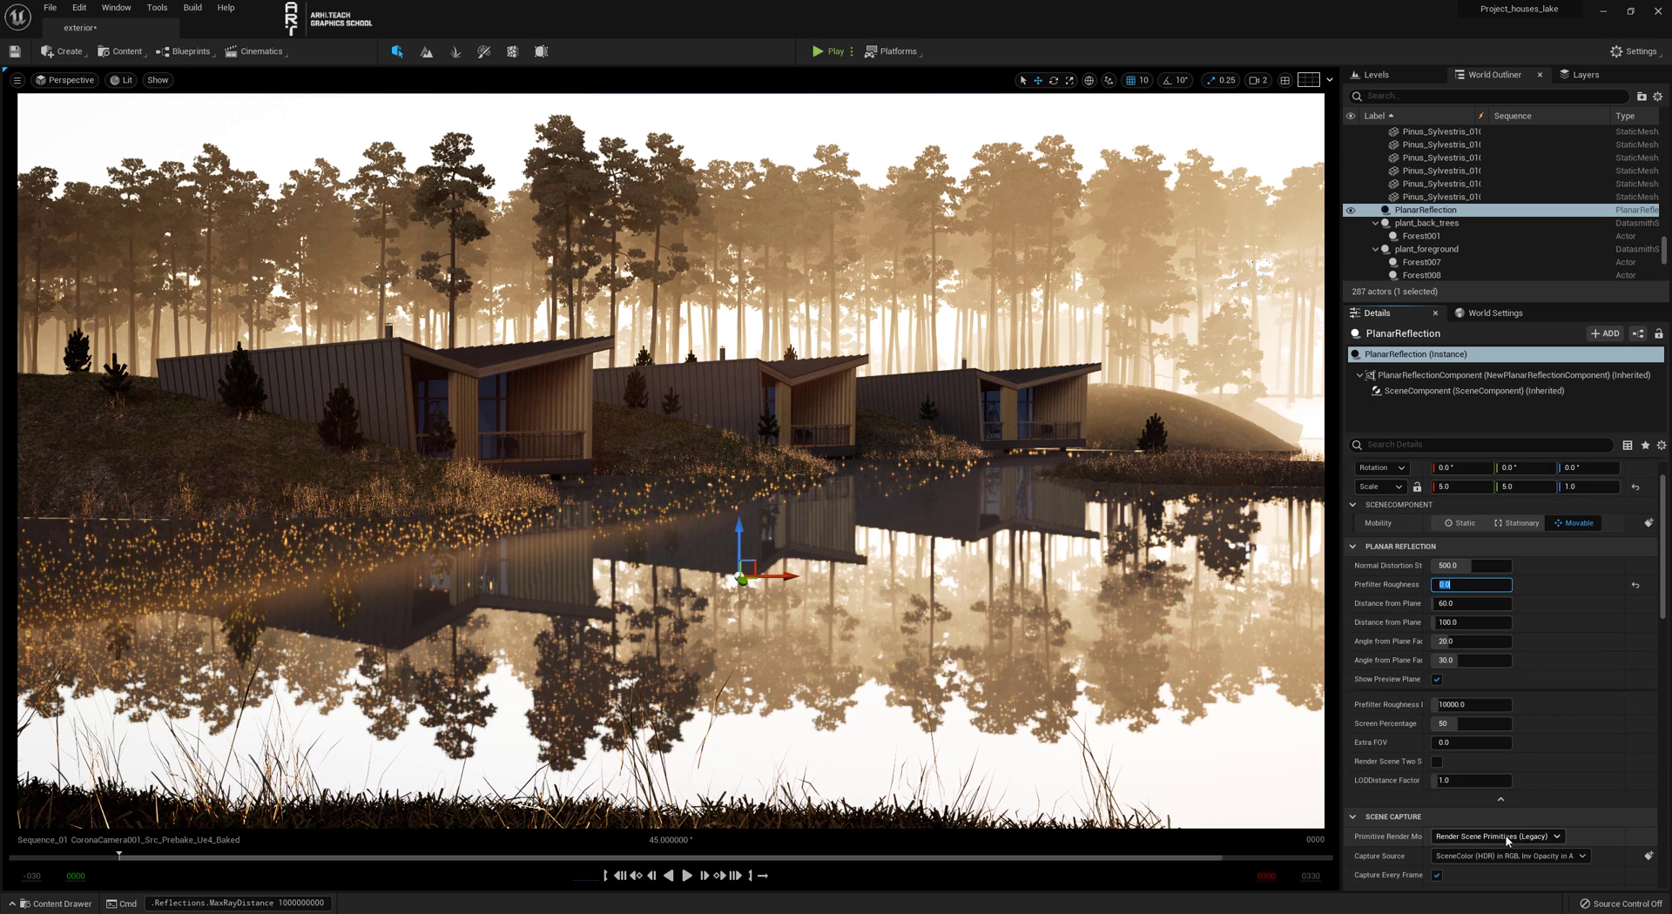
click(1500, 799)
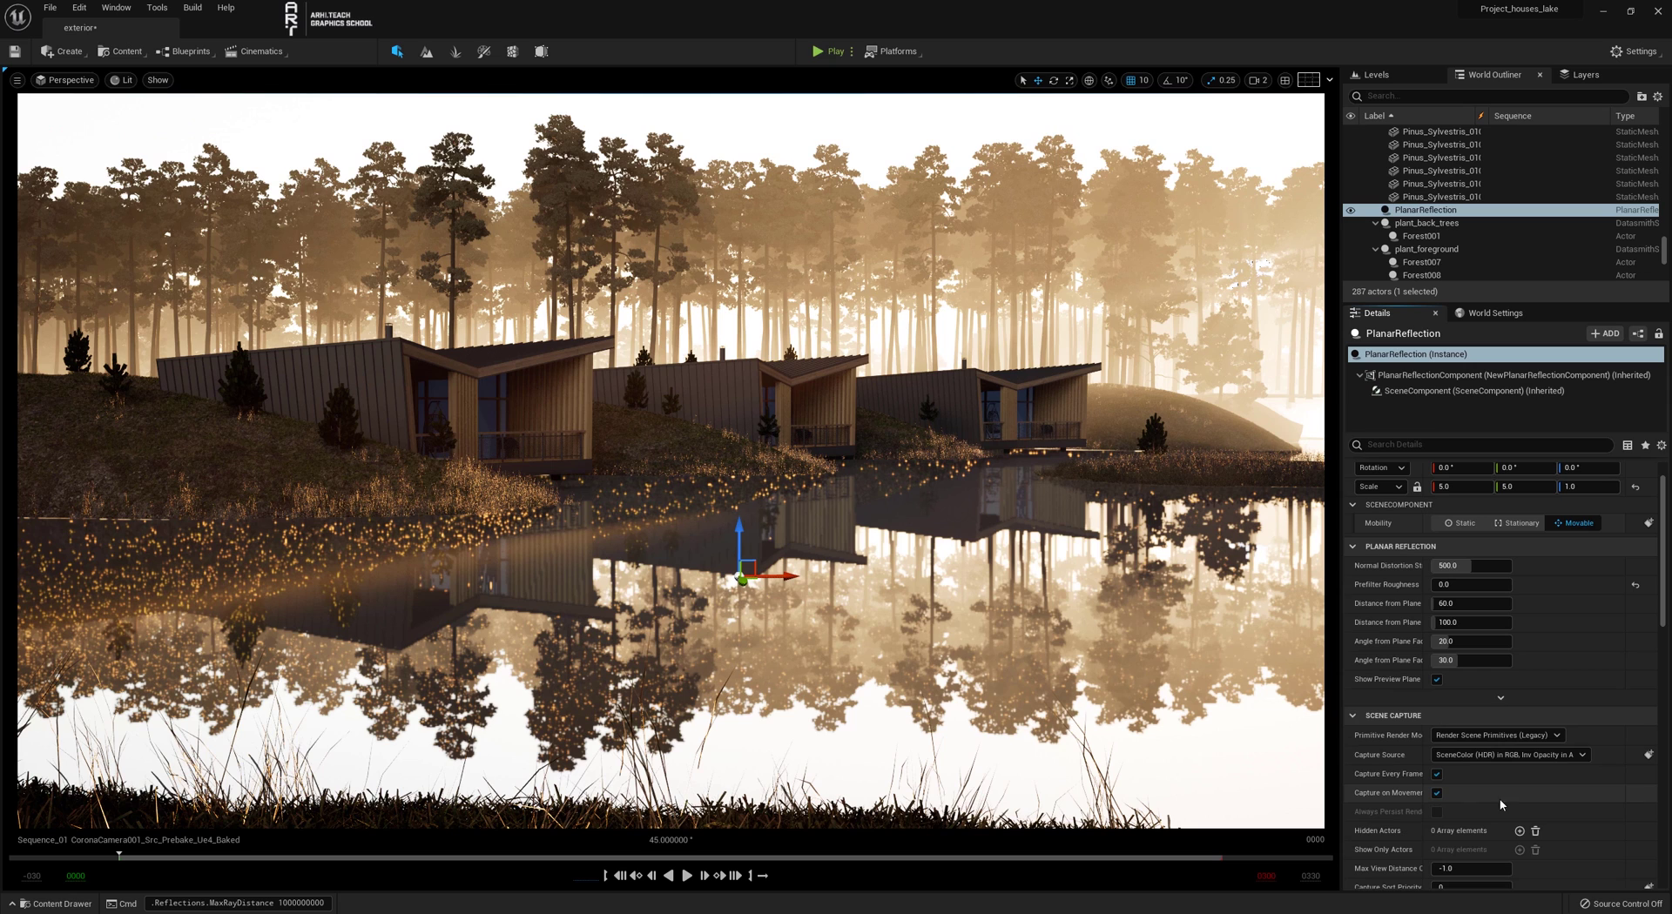
click(1498, 696)
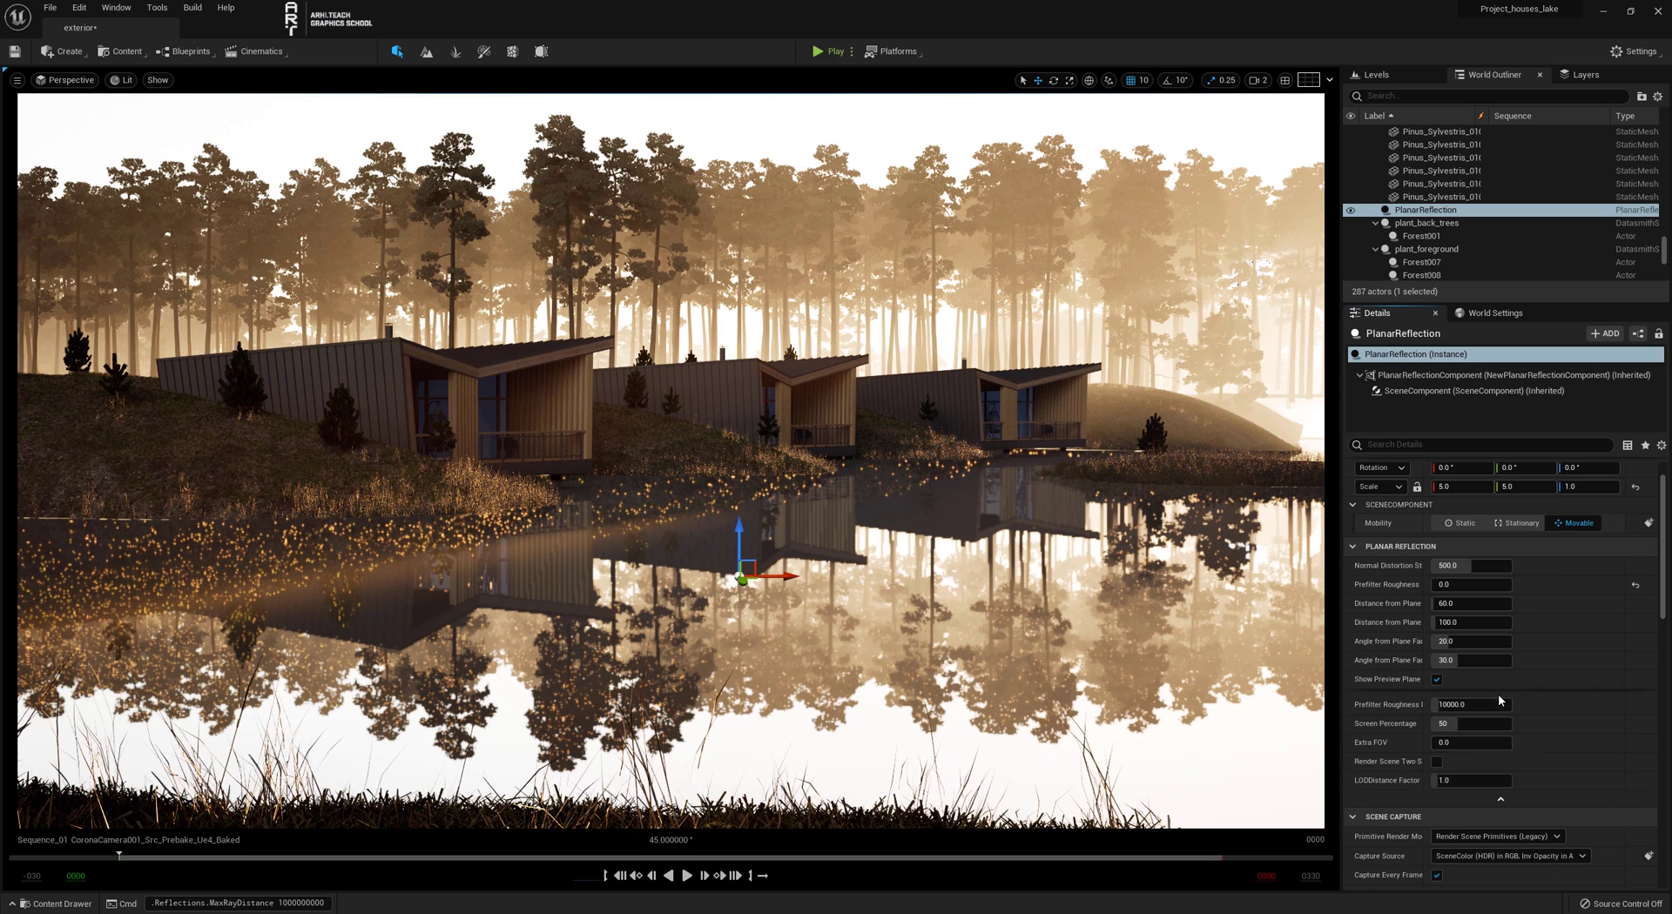
click(1437, 679)
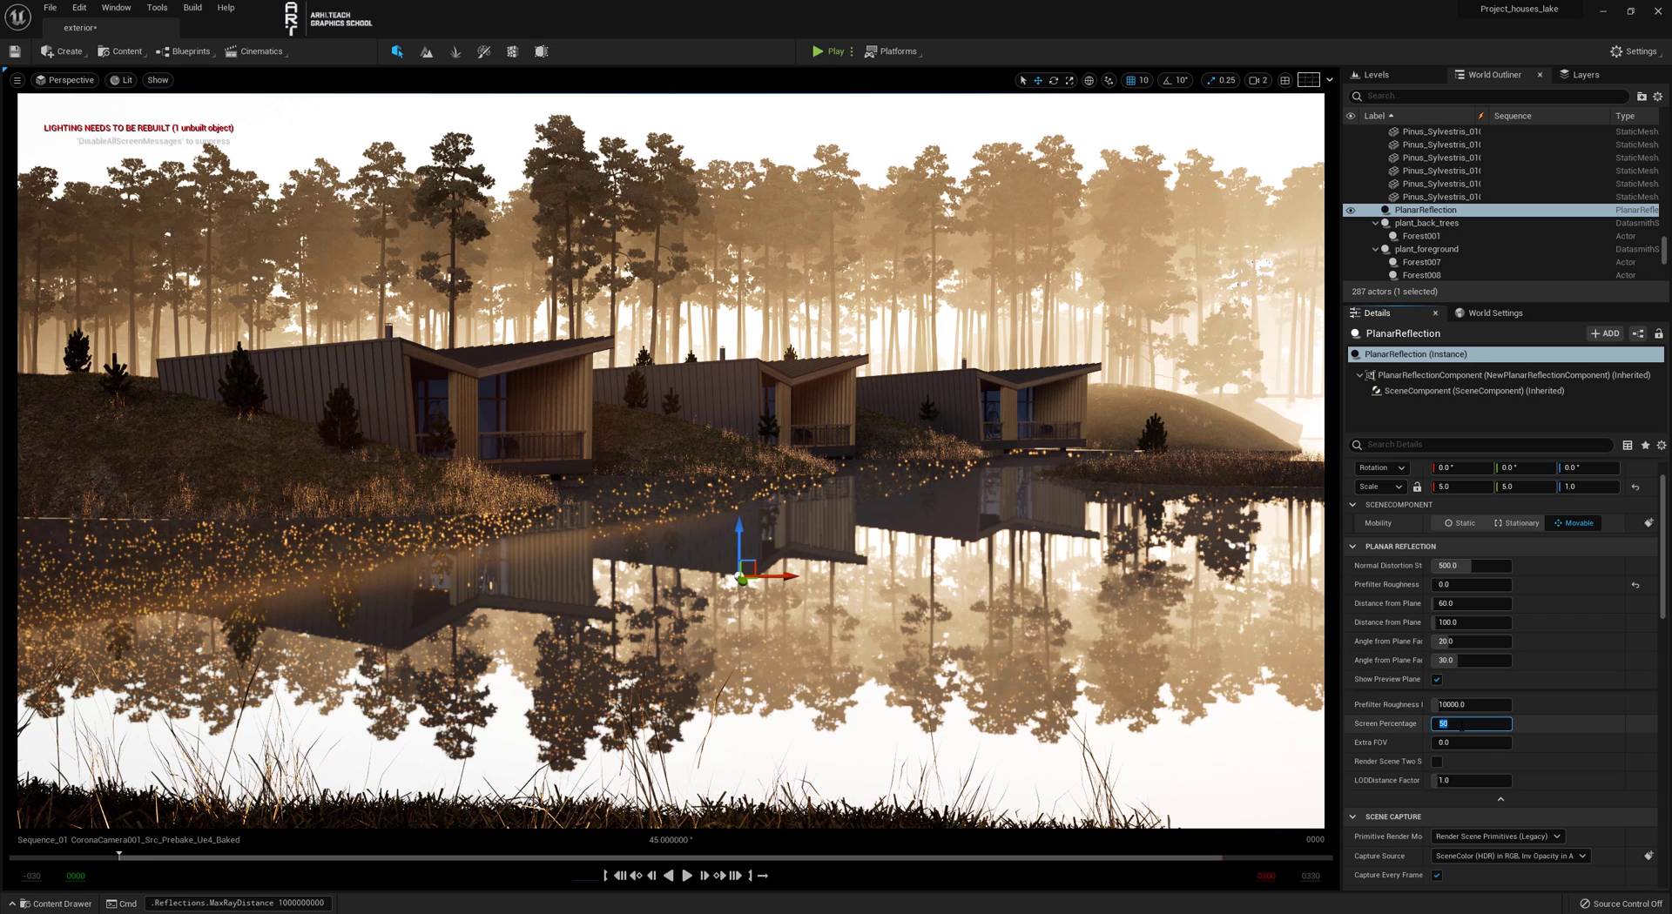
click(1461, 725)
text(100)
key(Return)
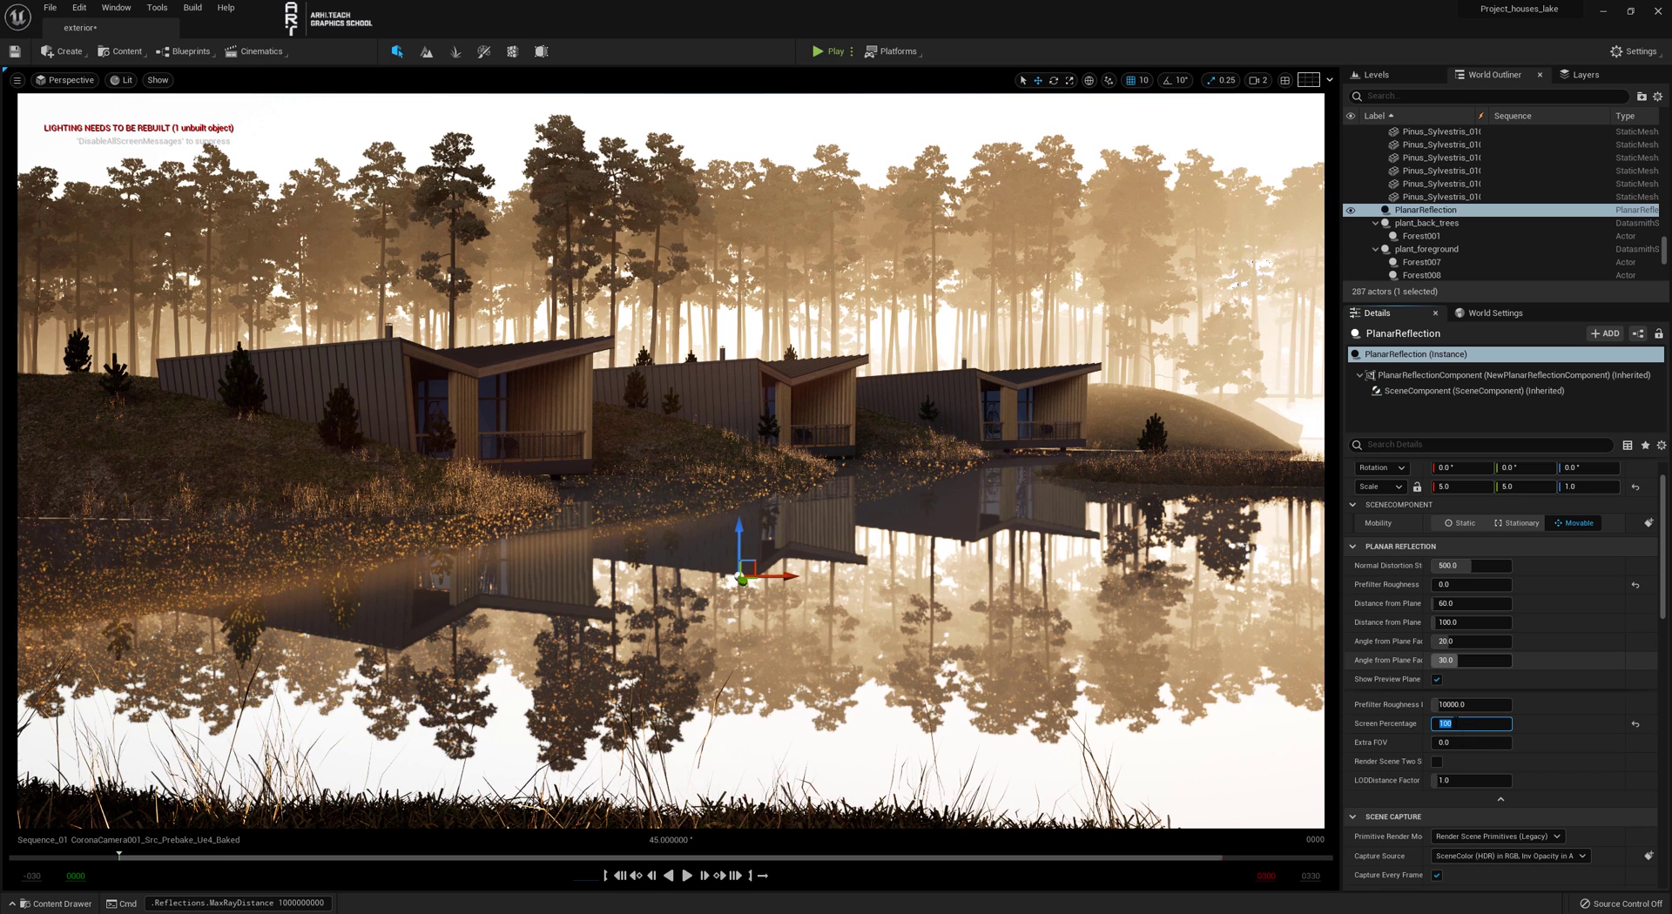
text(20)
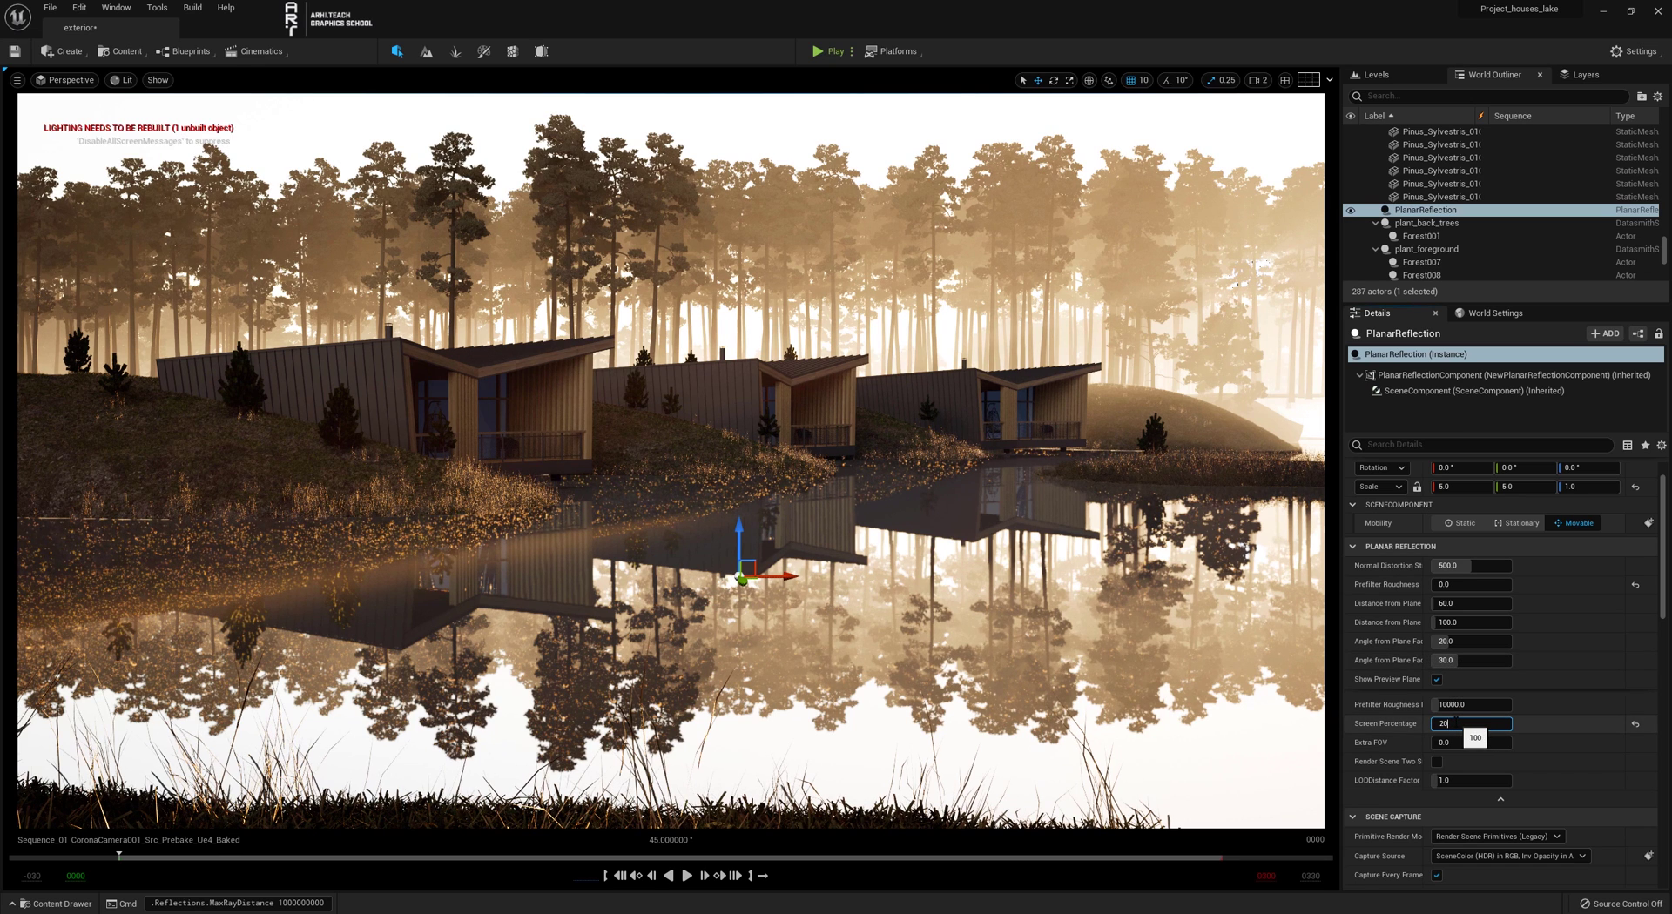
text(0)
key(Return)
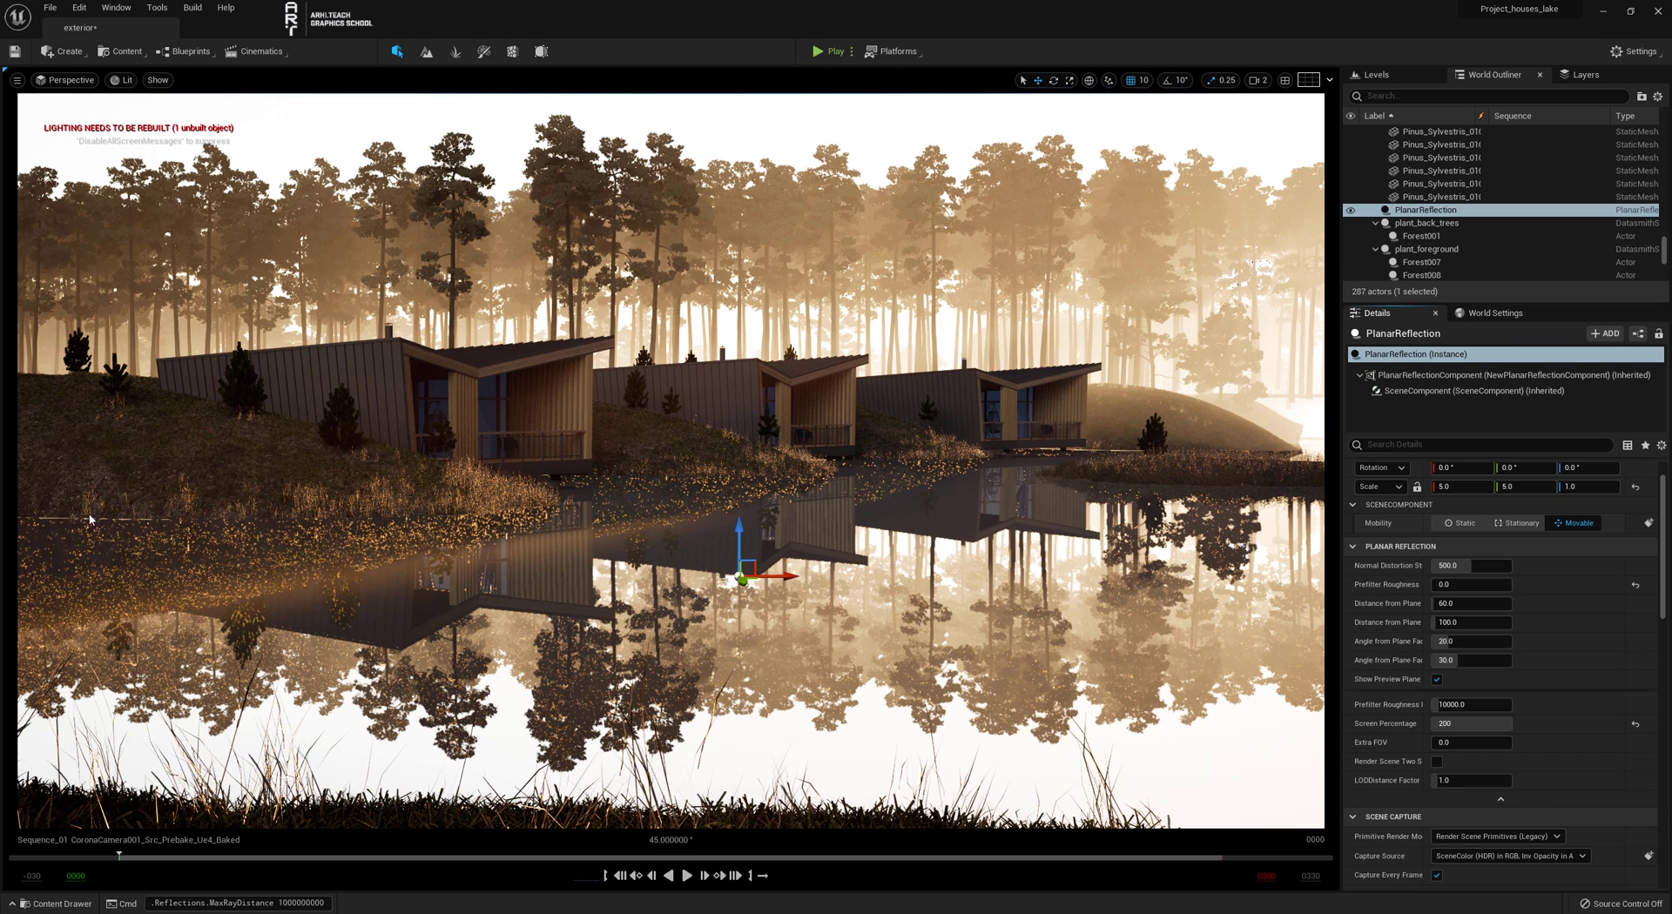
- Drag the Planar Reflection up slightly along its Z axis
click(738, 542)
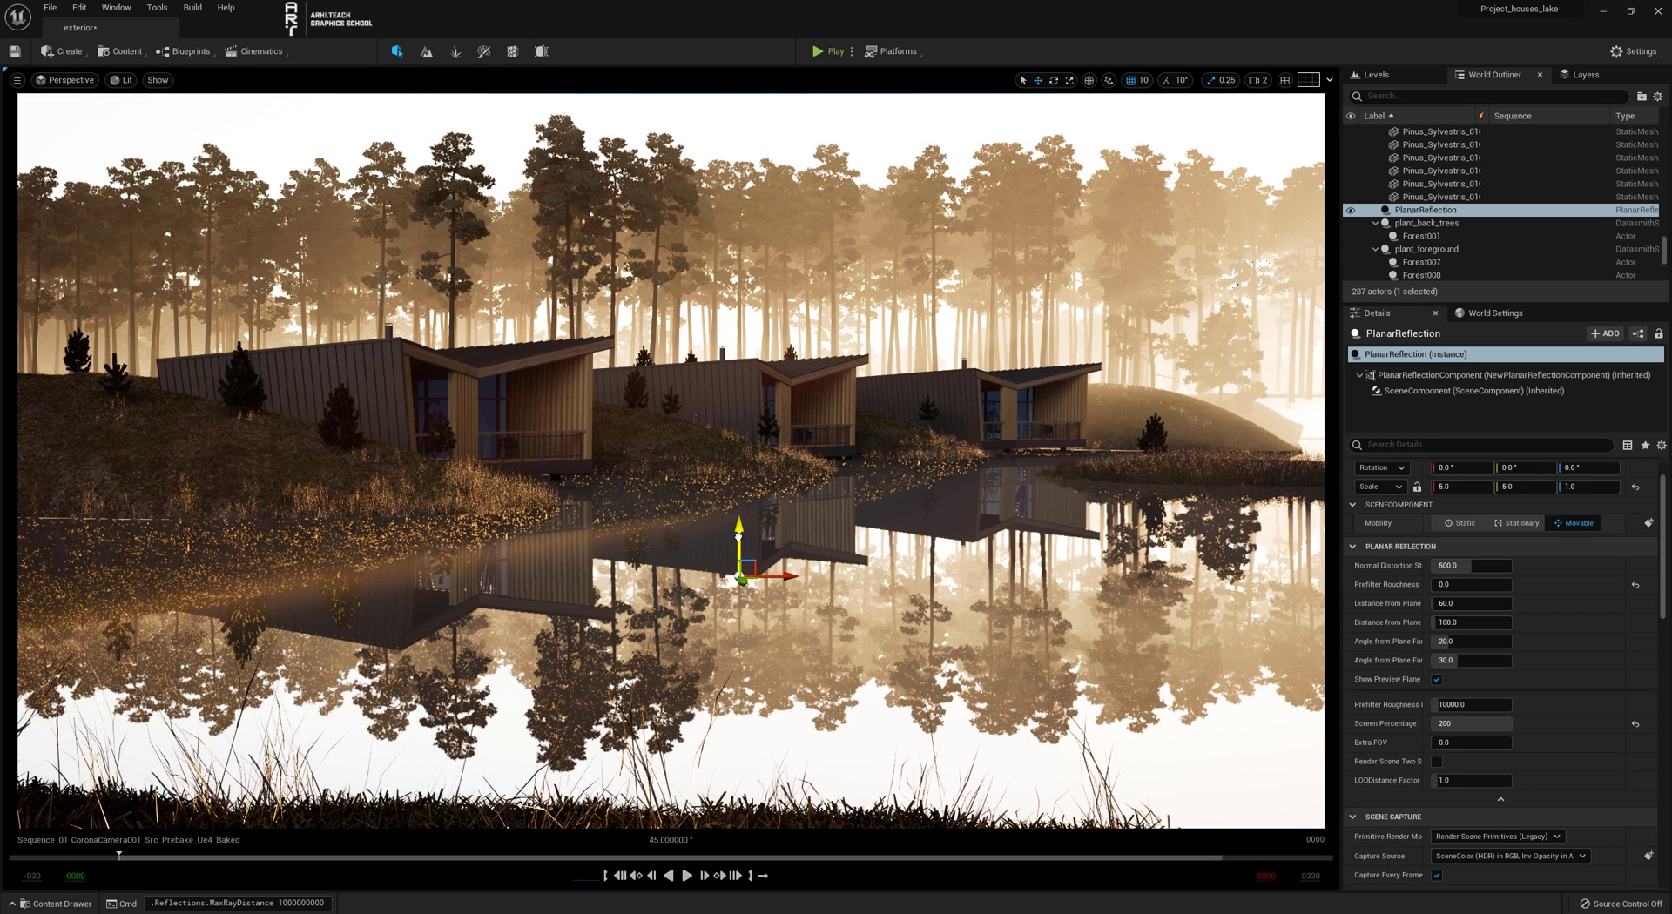
drag(737, 538, 737, 534)
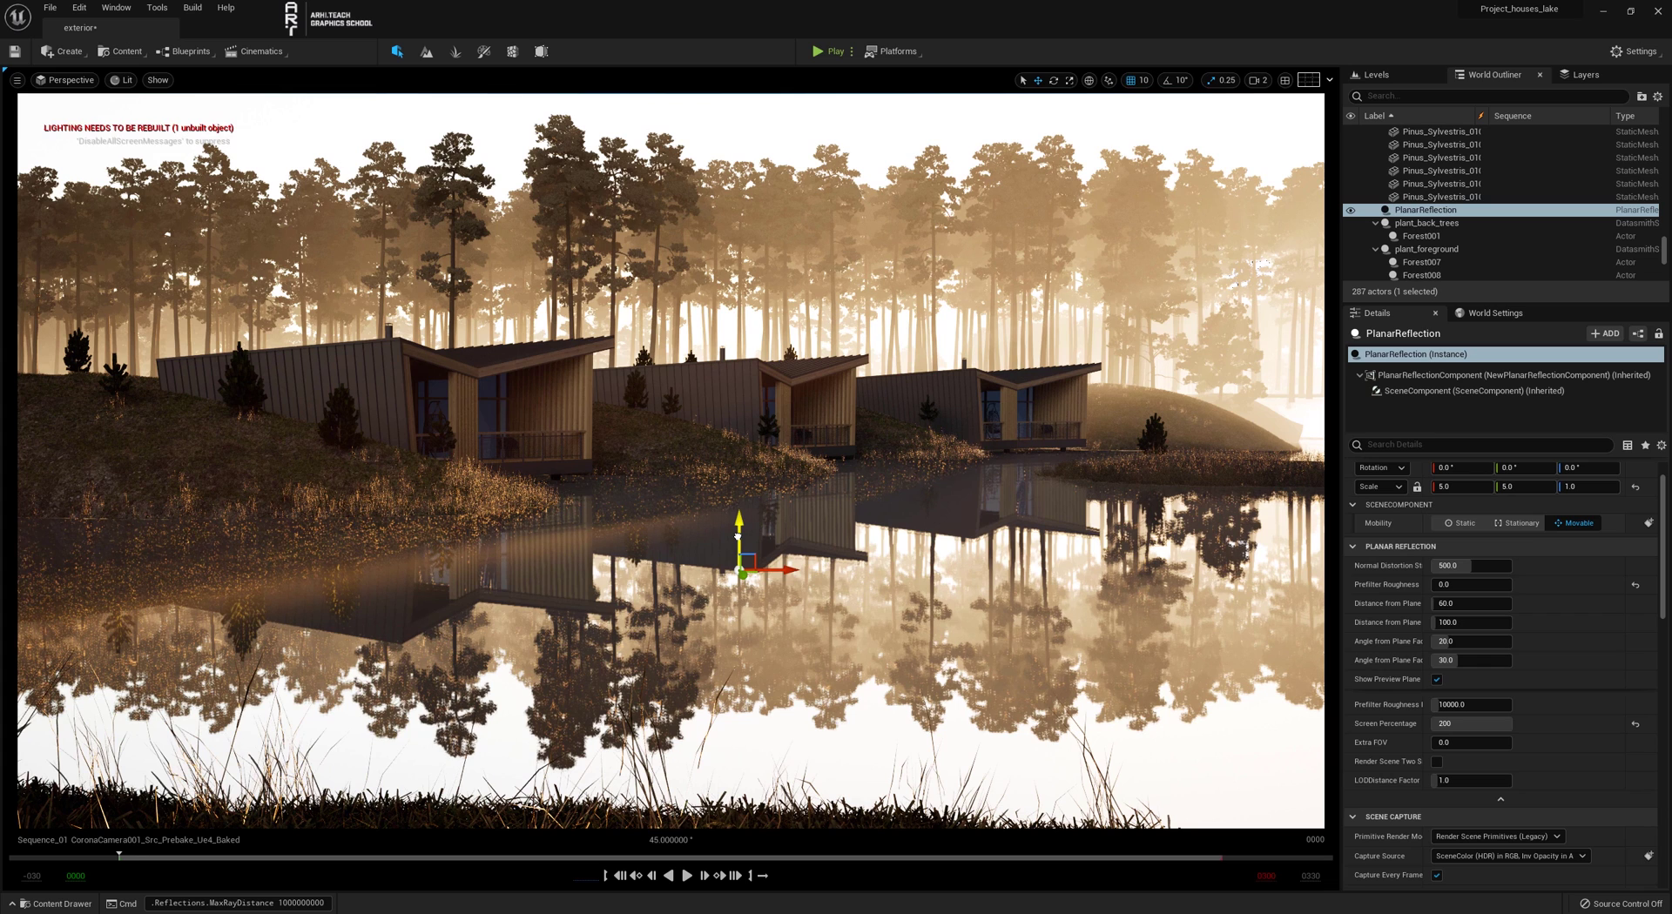
drag(738, 535, 737, 527)
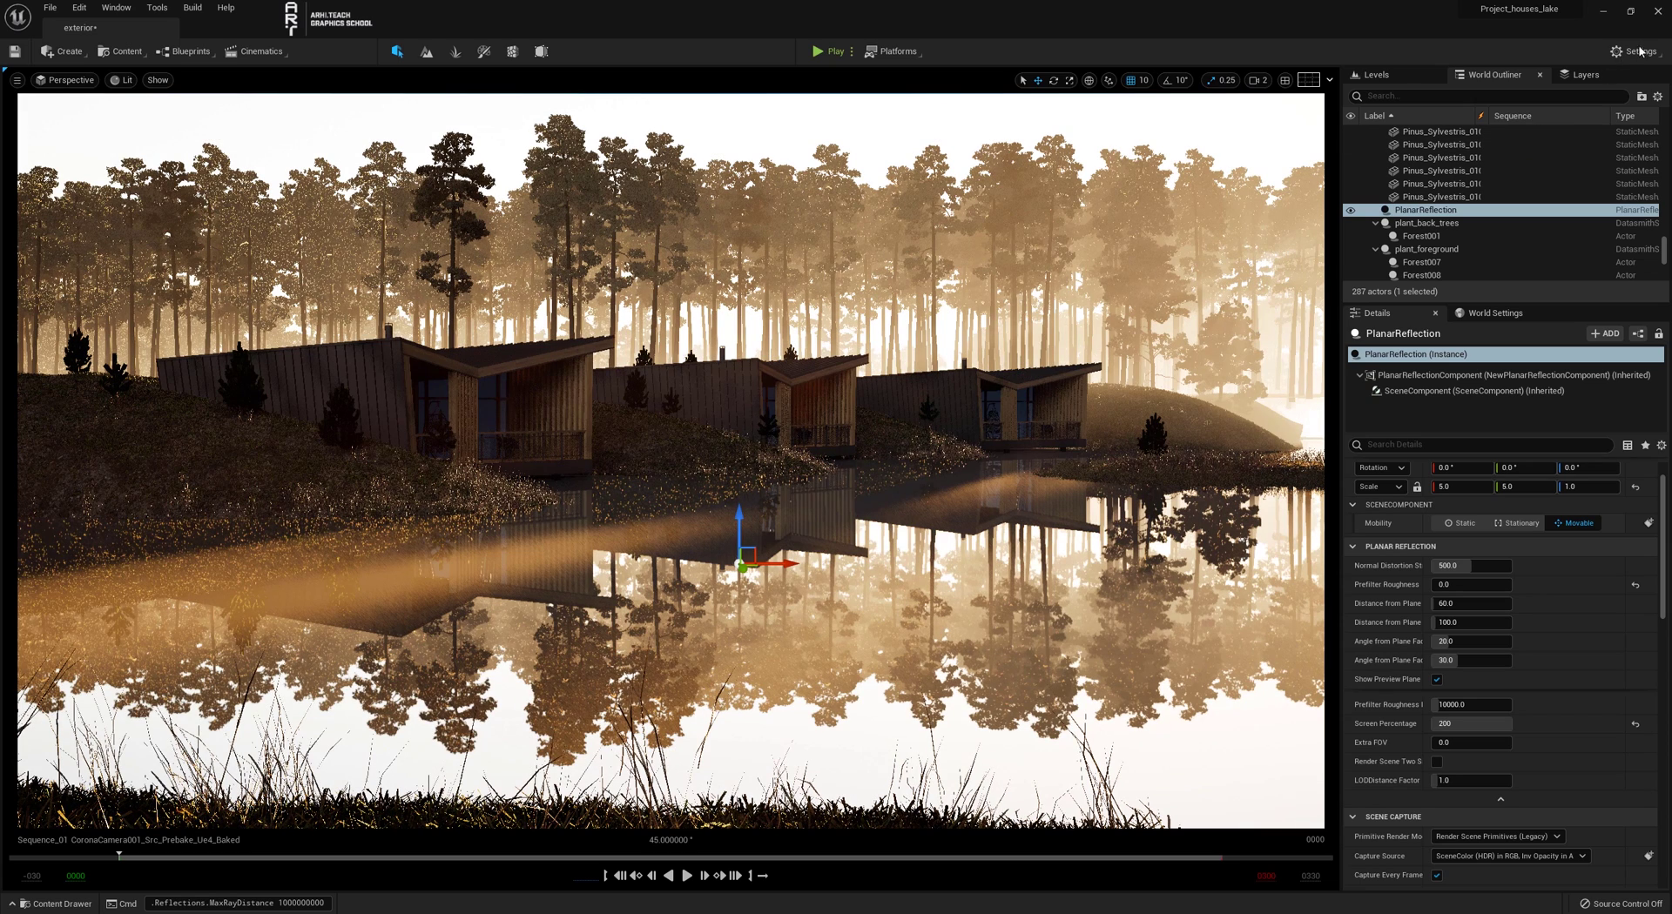
- Open Project Settings from the Settings menu and reposition its window
click(1642, 52)
click(1543, 106)
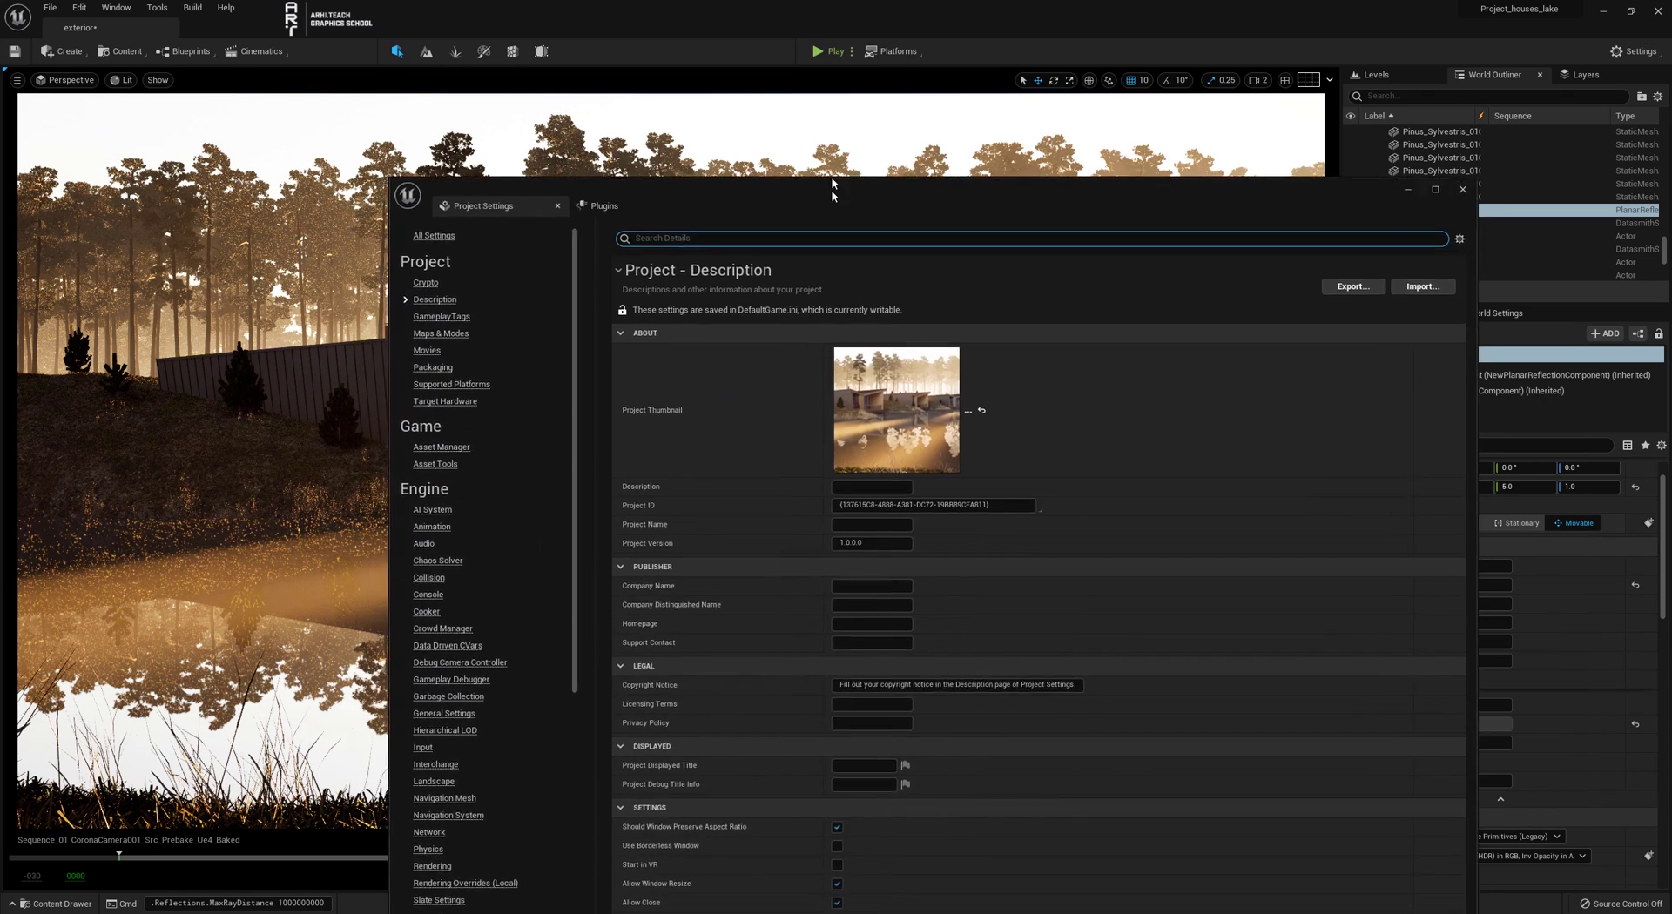
drag(831, 183, 825, 102)
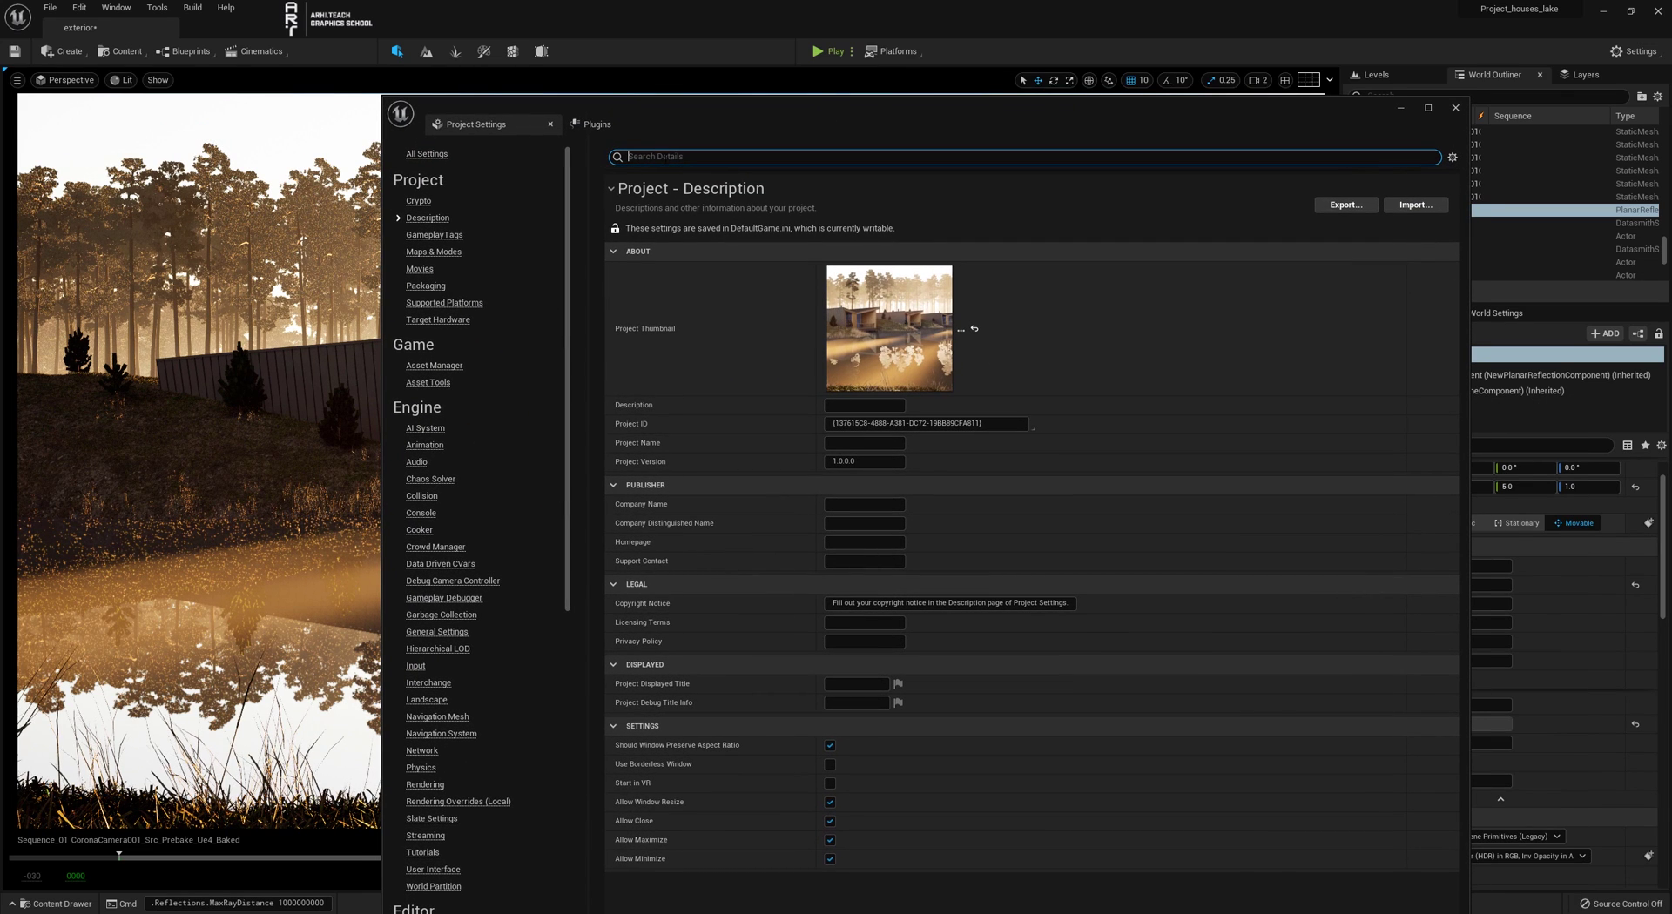
- Search Project Settings for 'planar', confirm global clip plane support is ticked, and close it
text(plana)
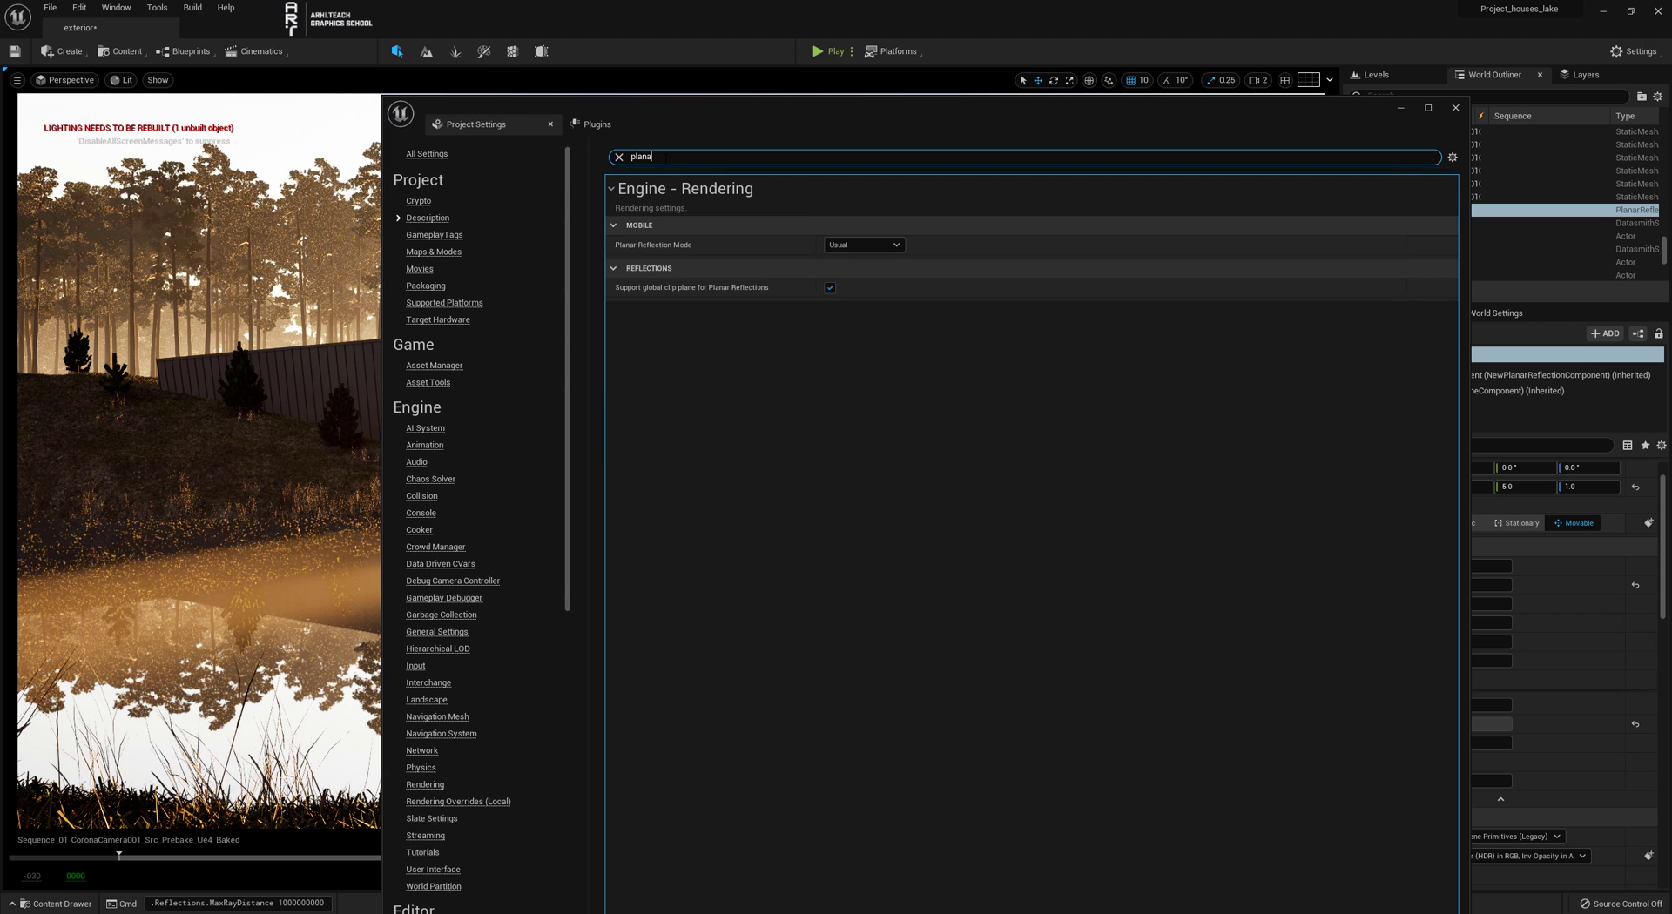
text(r)
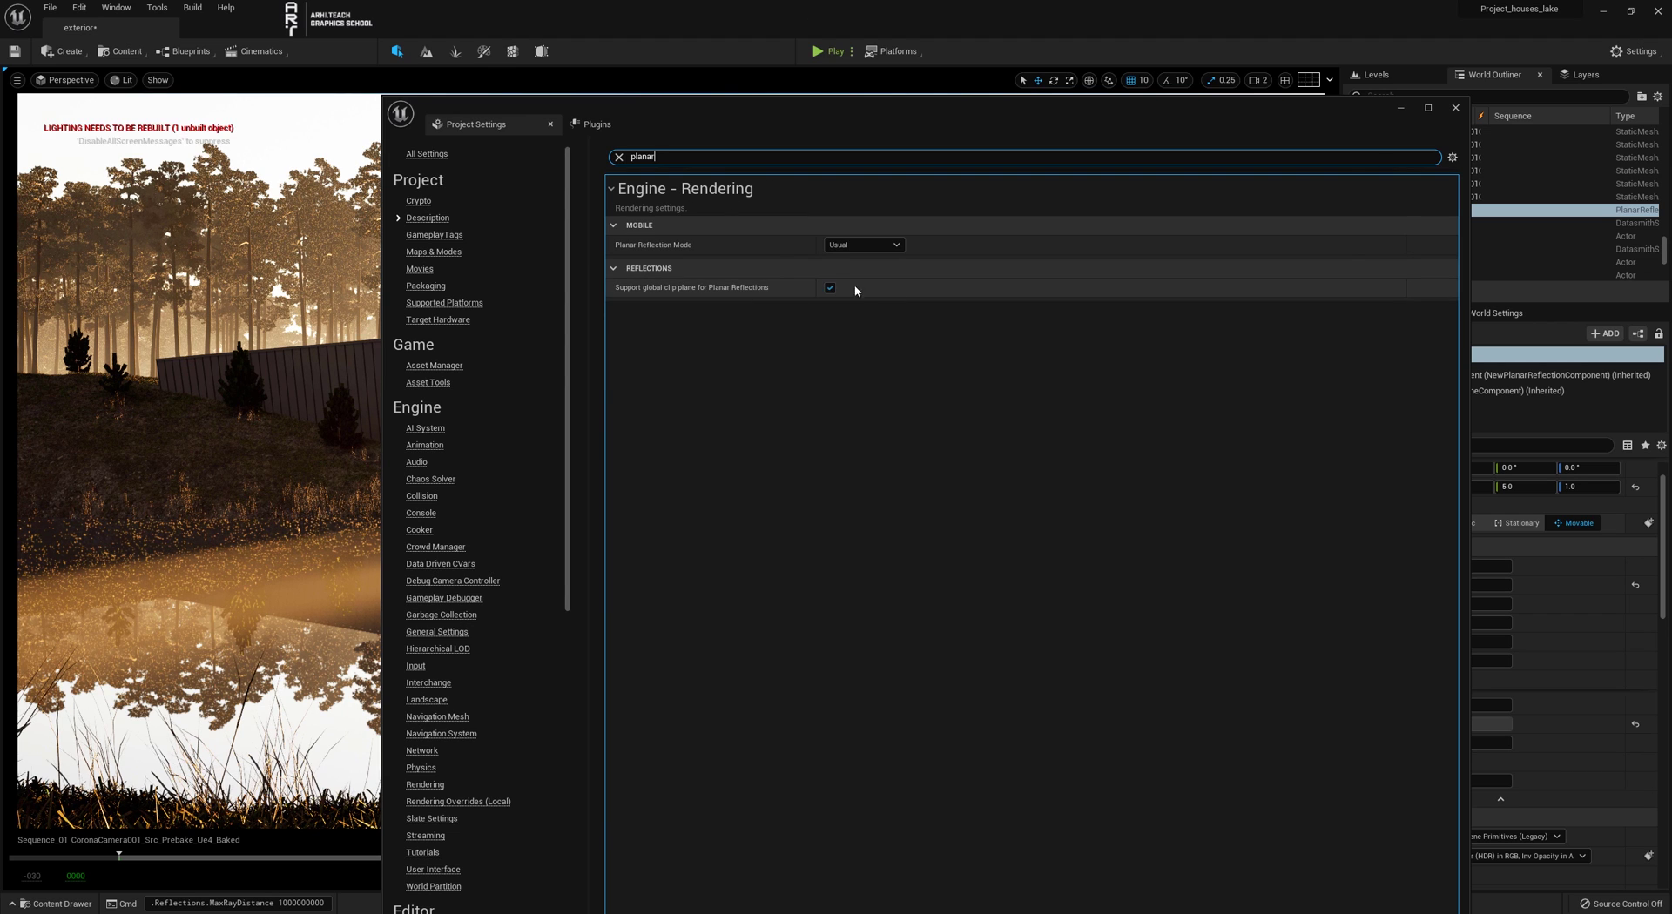
click(1456, 110)
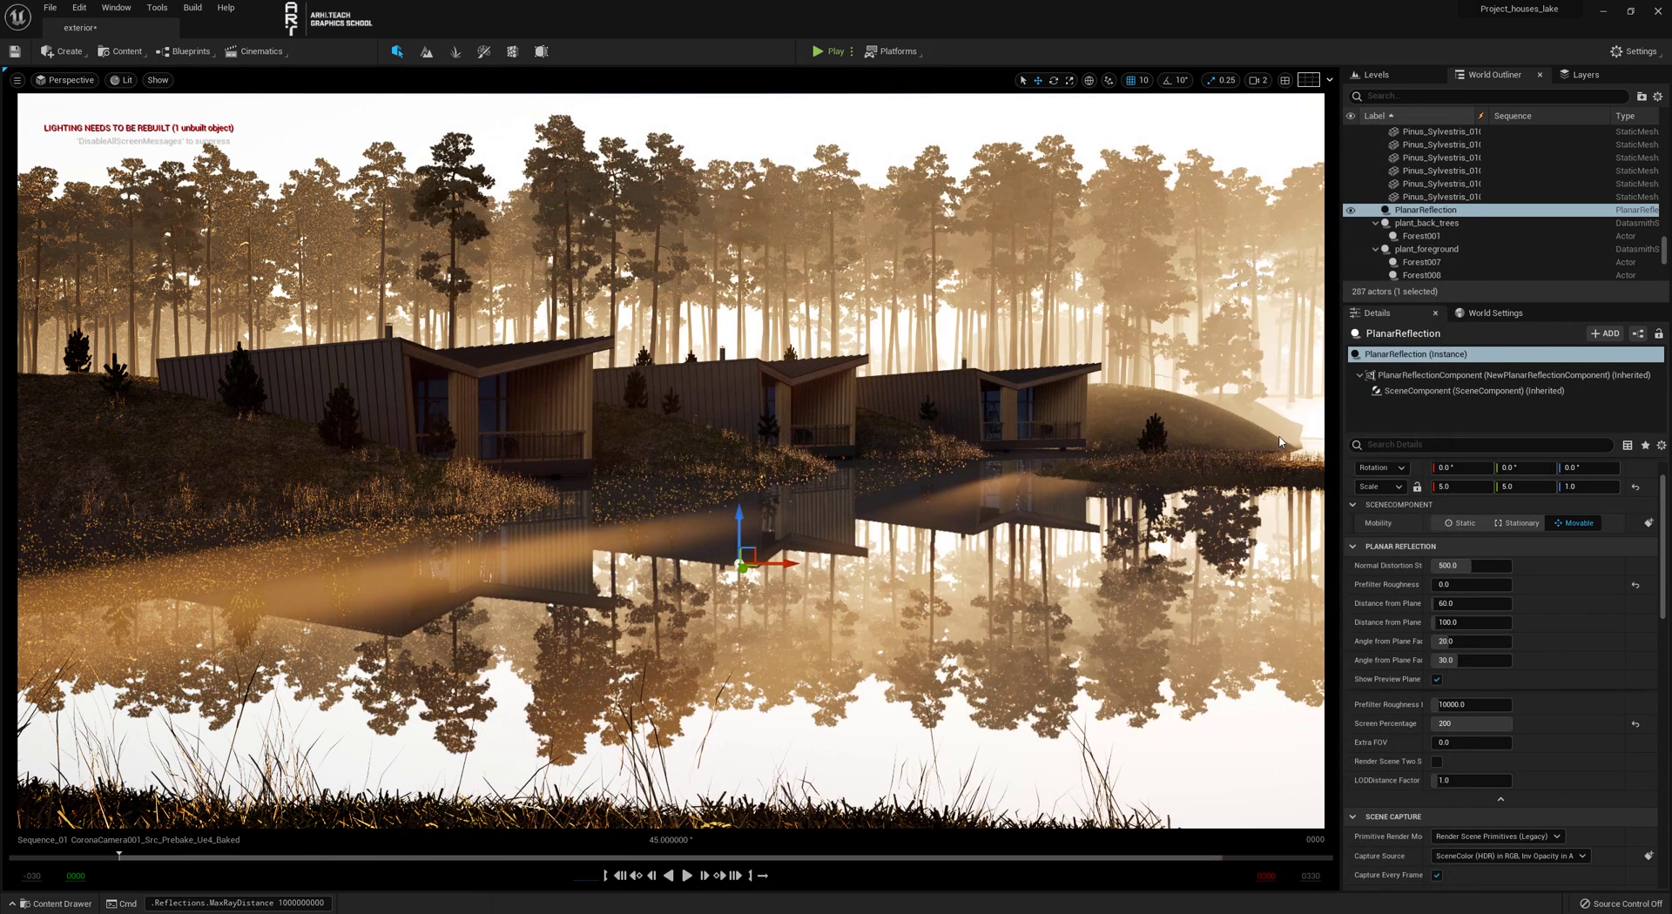